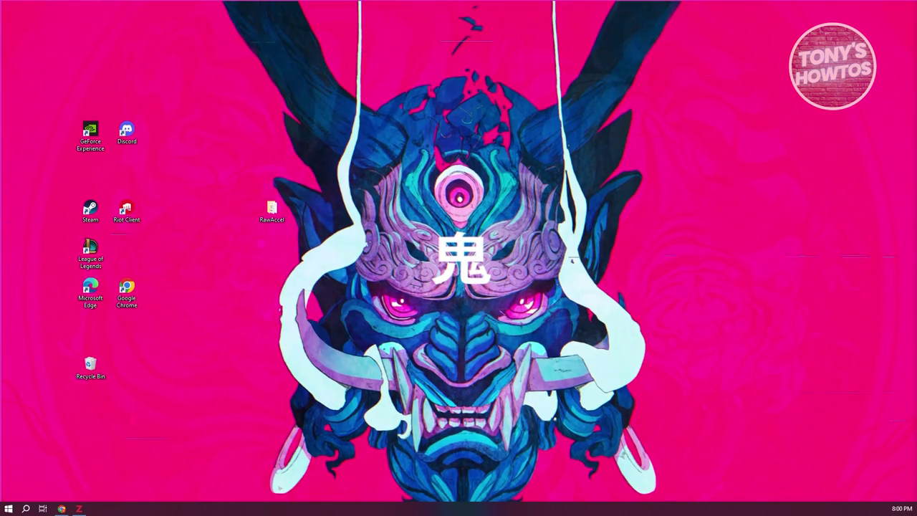
Step: Open the Zotero download page from zotero.org in Chrome, and switch to the Zotero desktop app
click(61, 509)
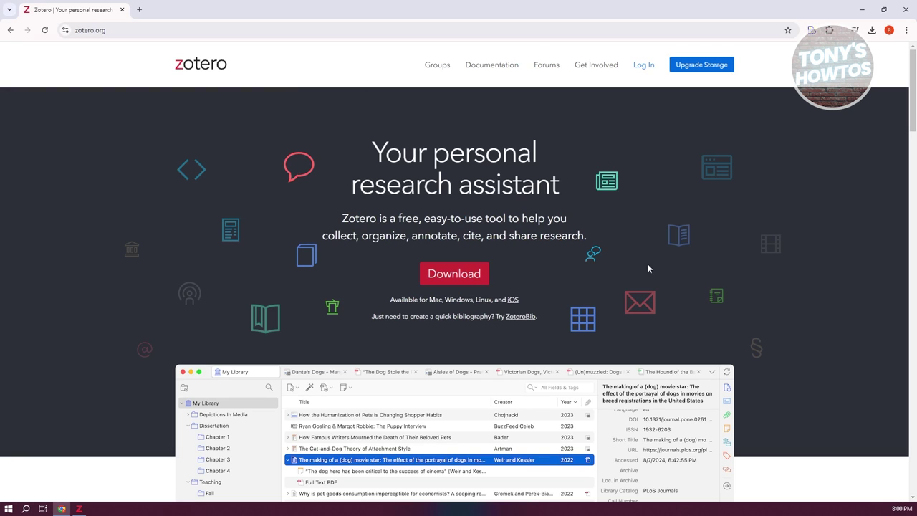
click(446, 279)
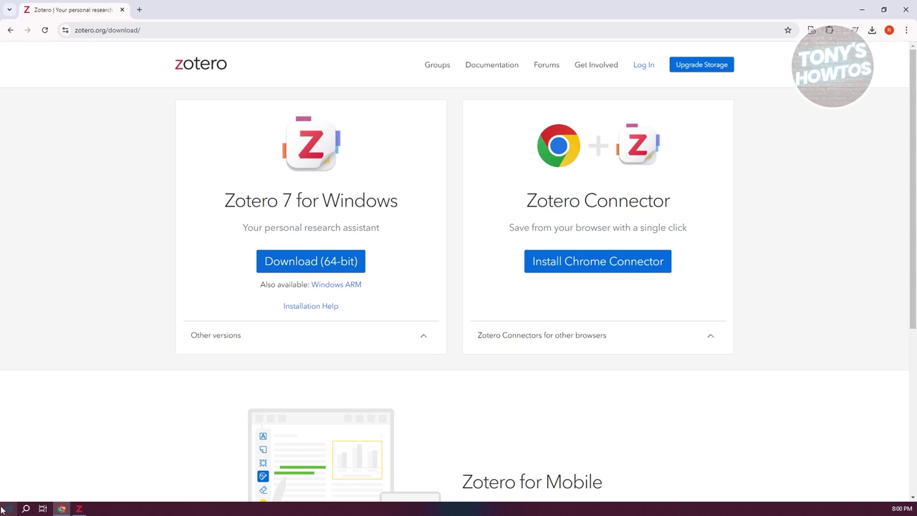
click(83, 508)
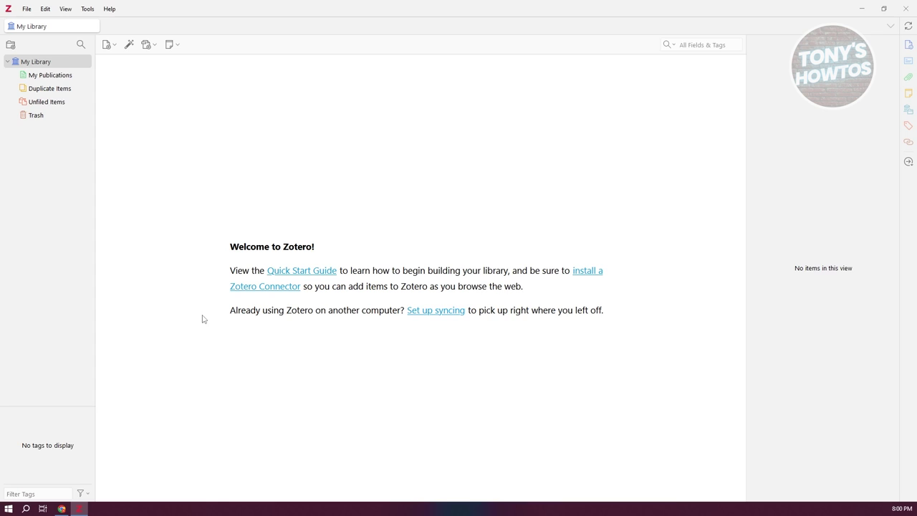
click(25, 10)
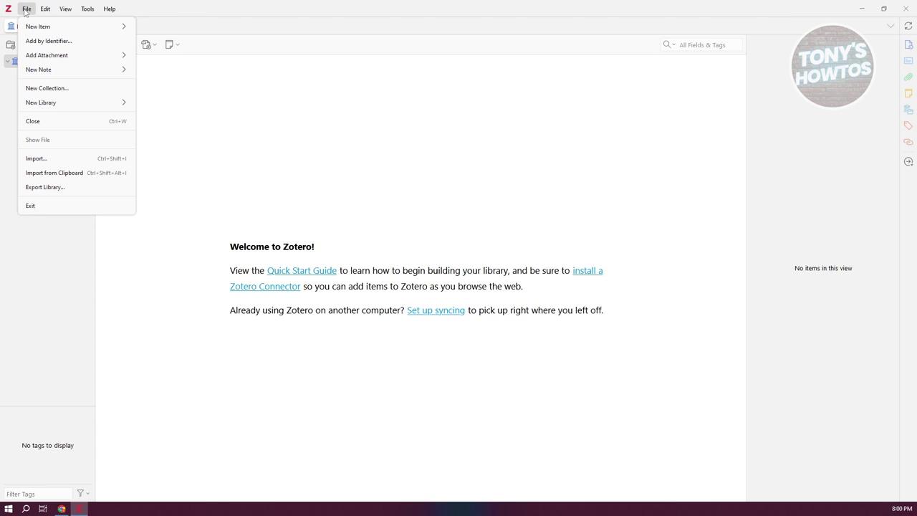
mouse_move(53, 15)
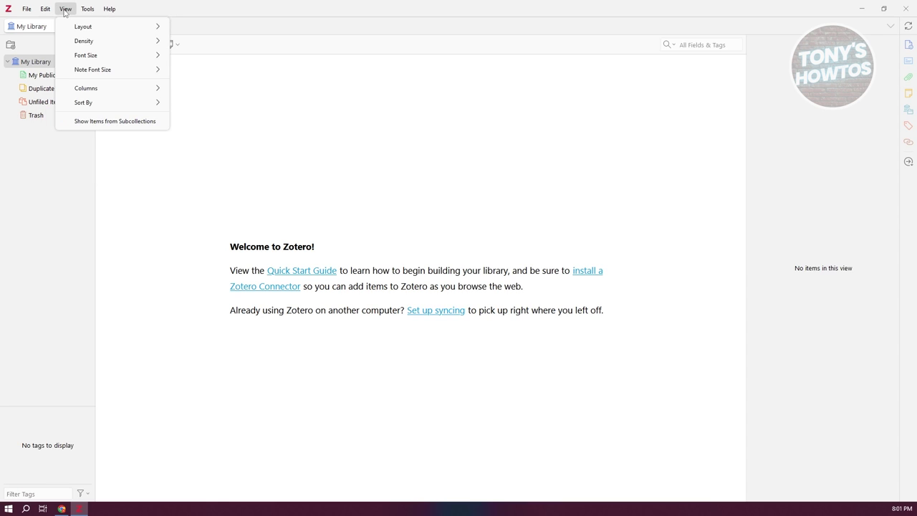
mouse_move(71, 28)
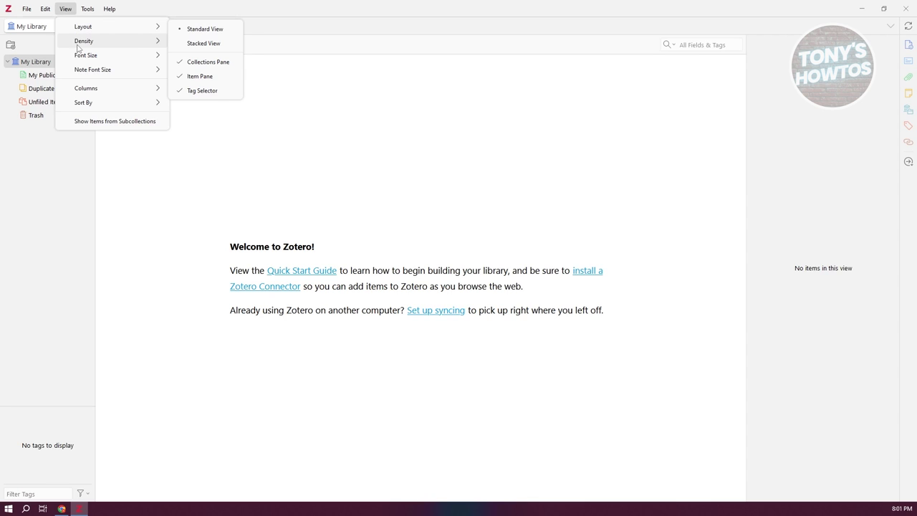
mouse_move(77, 47)
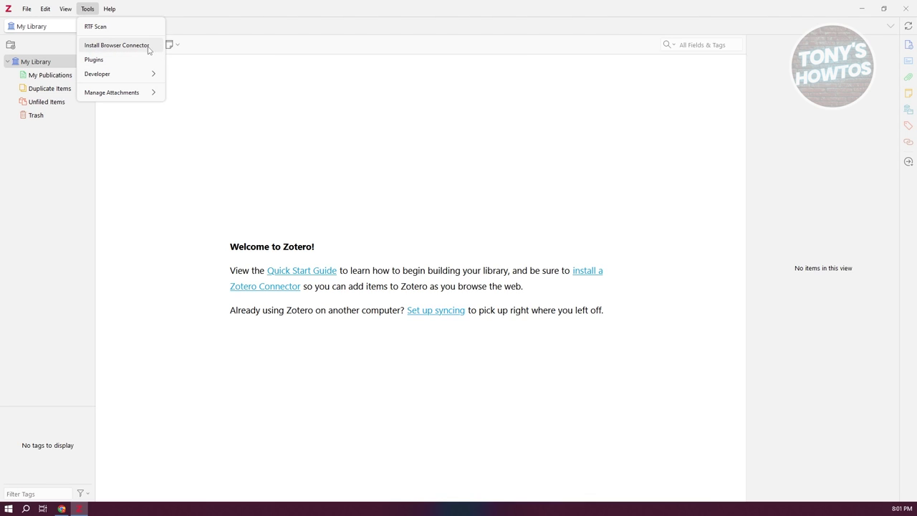
mouse_move(119, 74)
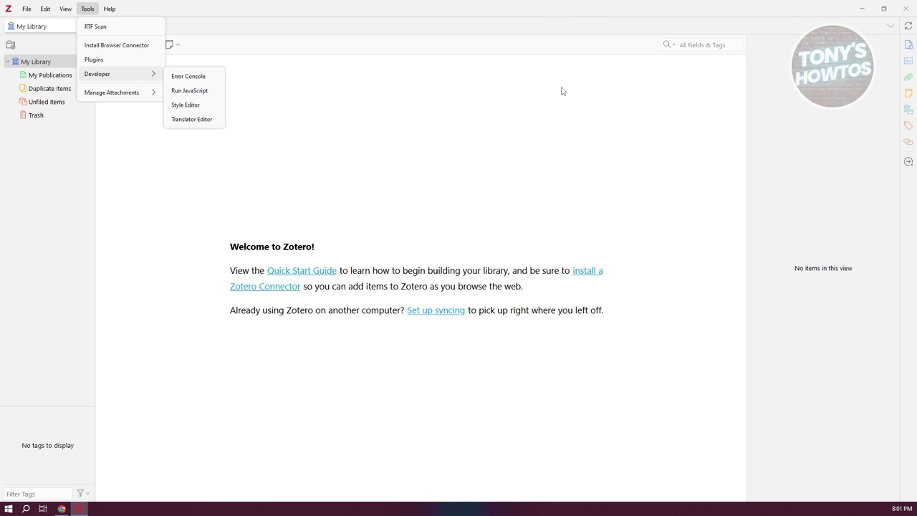
click(542, 108)
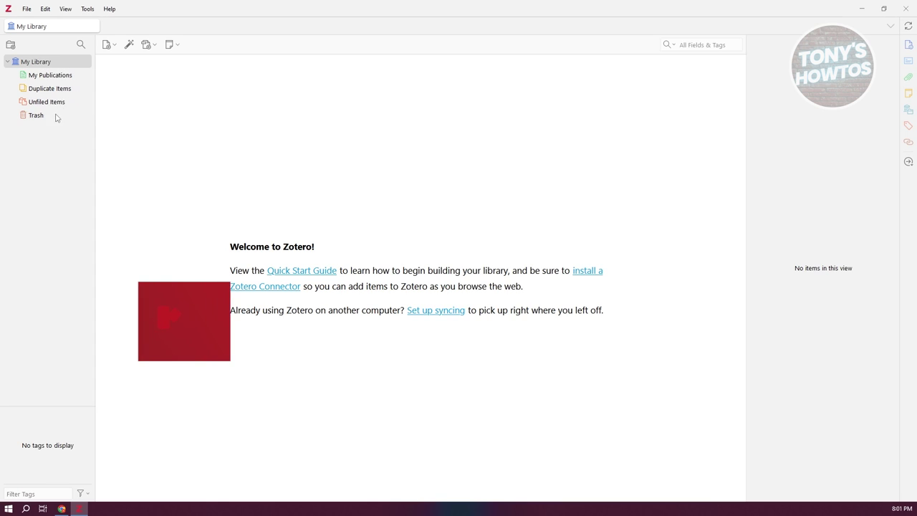
Step: Look through My Publications, Duplicate Items, Unfiled Items and Trash, and return to My Library
click(50, 76)
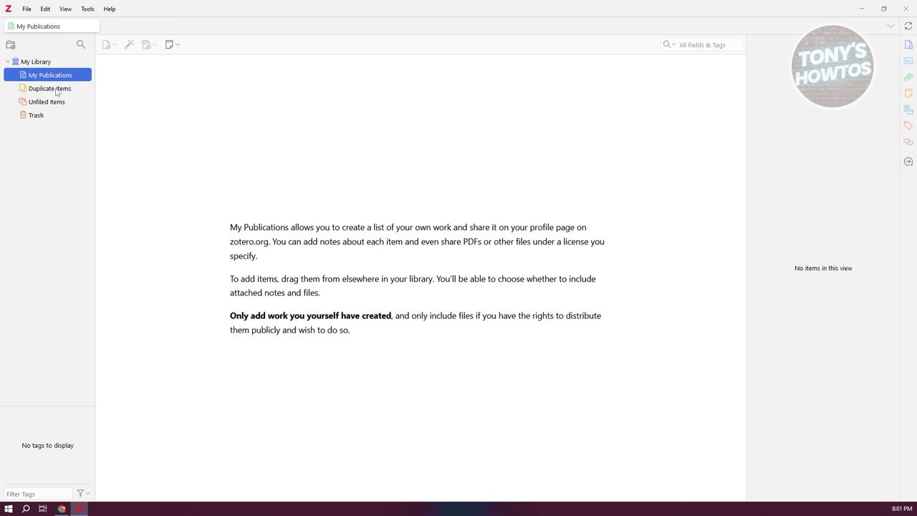
click(58, 91)
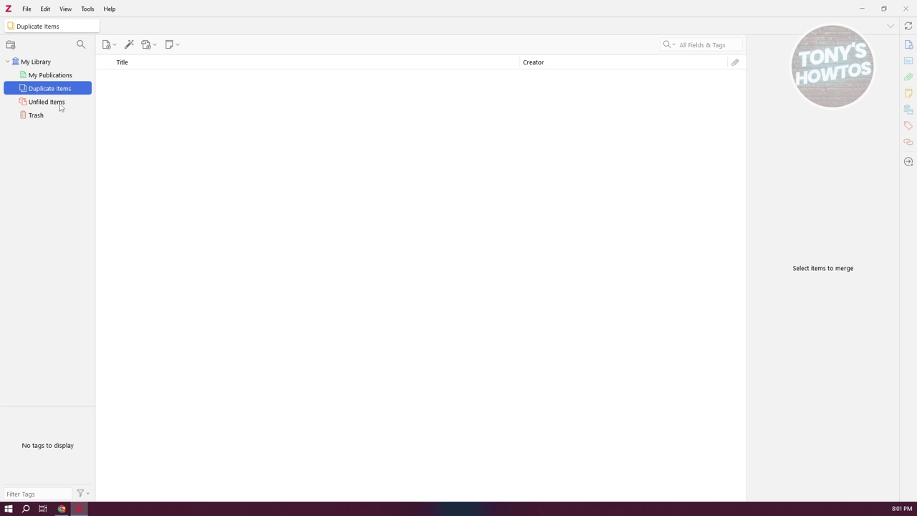
click(61, 105)
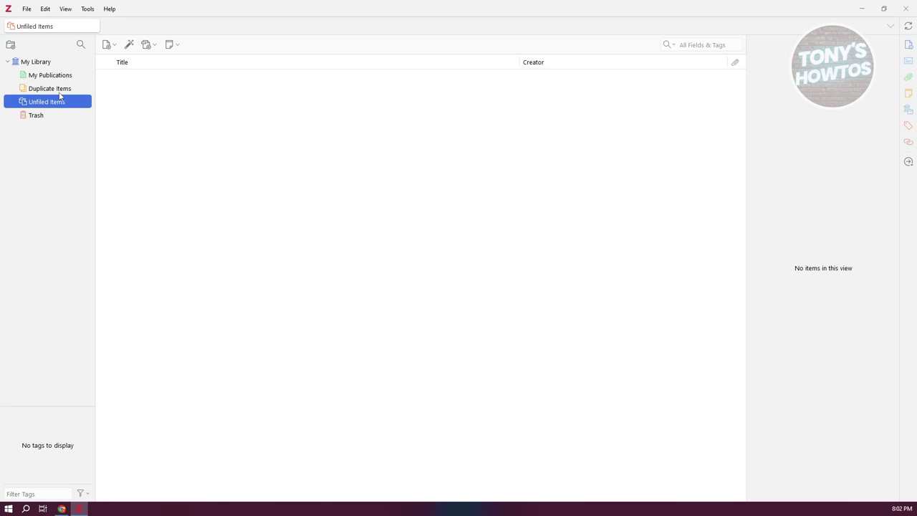
click(52, 119)
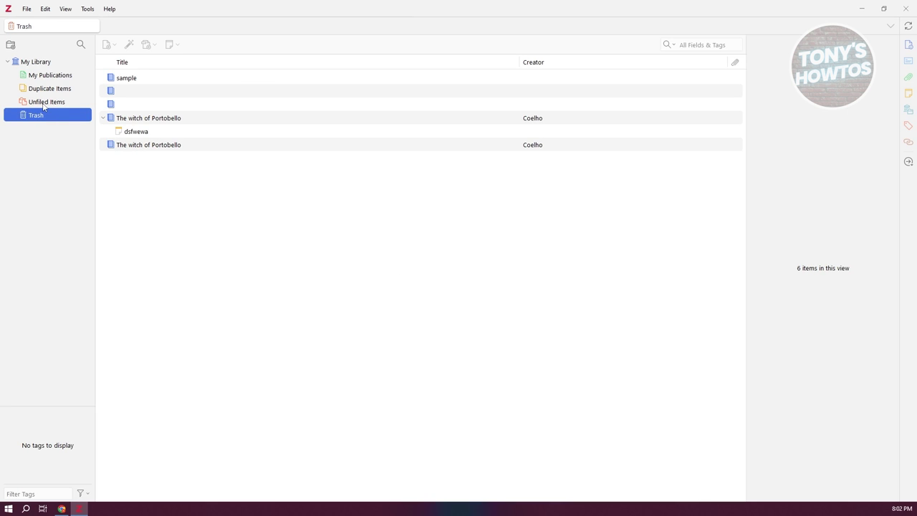
click(43, 105)
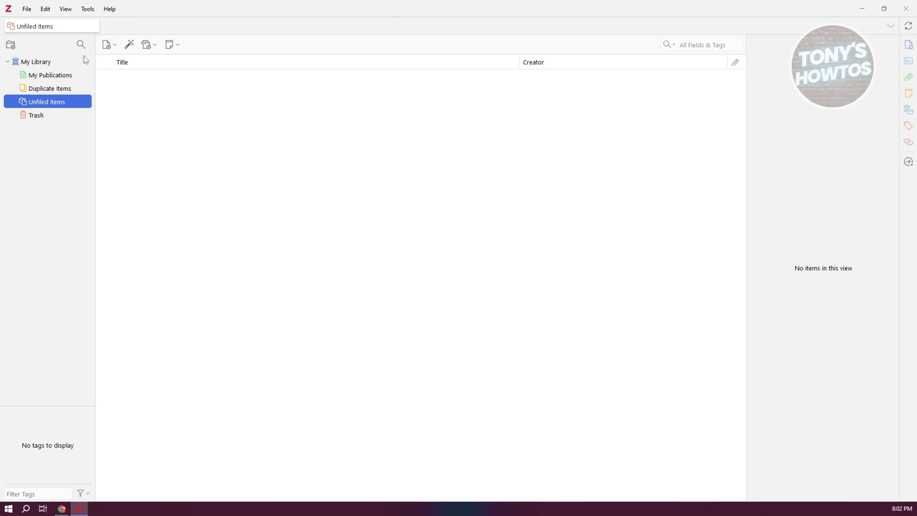
click(53, 77)
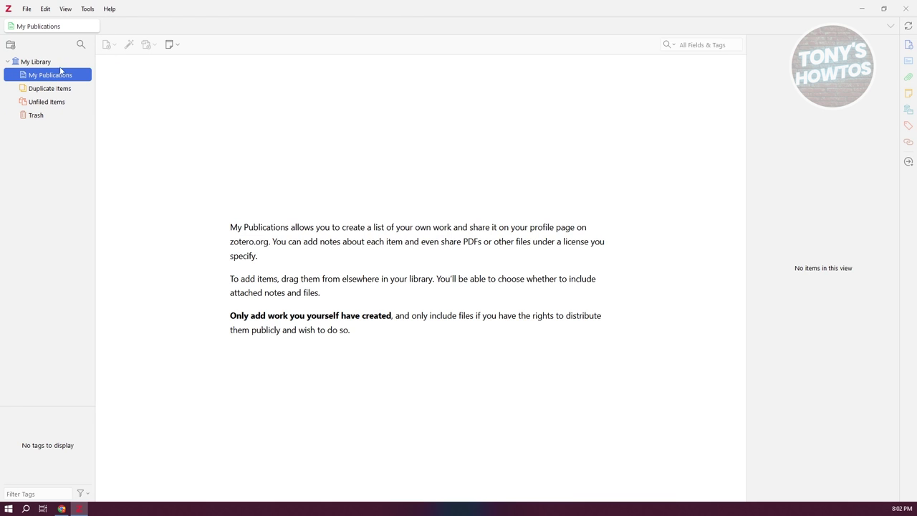
click(49, 65)
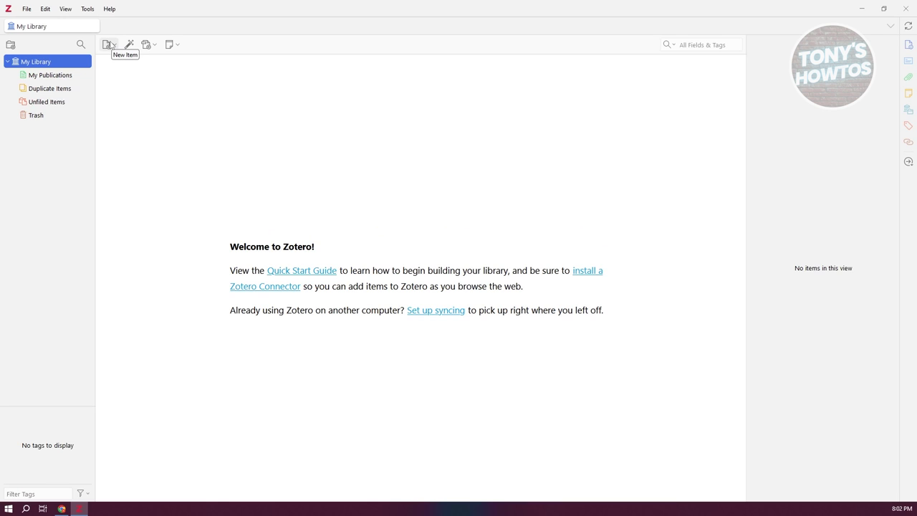
click(110, 44)
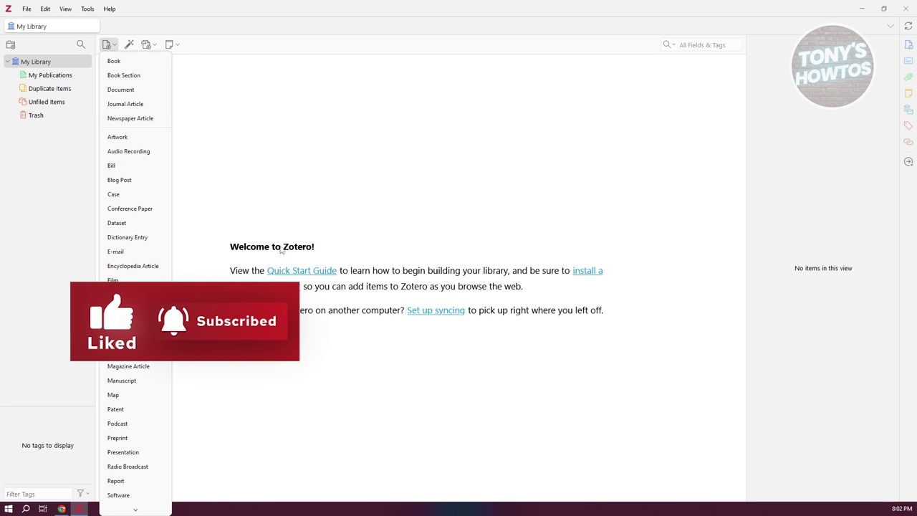
click(129, 45)
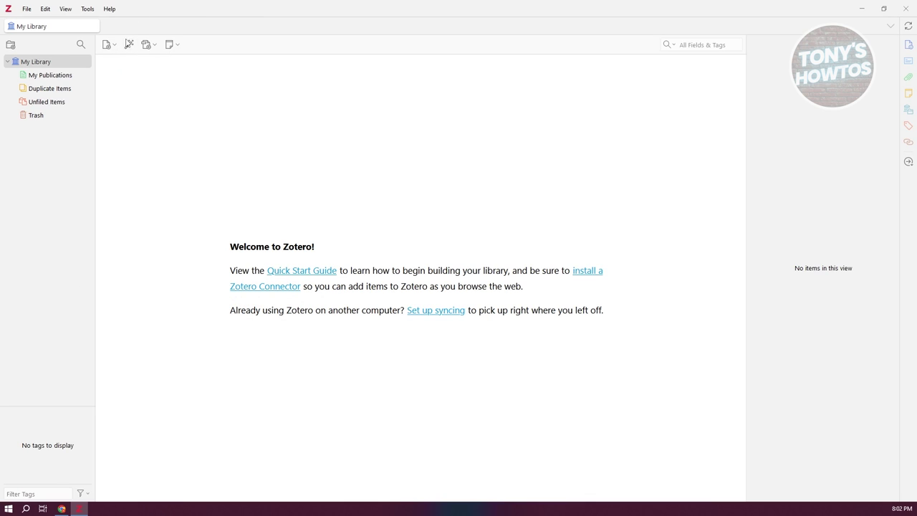
click(129, 44)
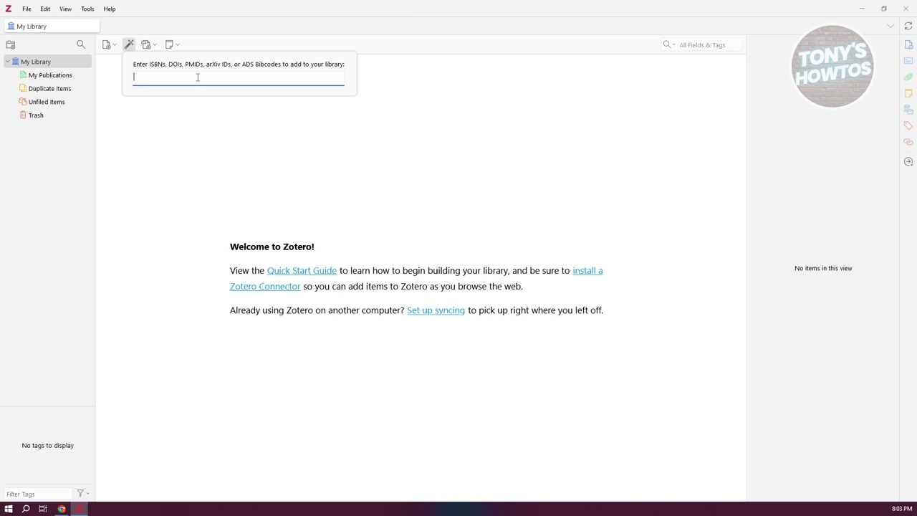
click(152, 45)
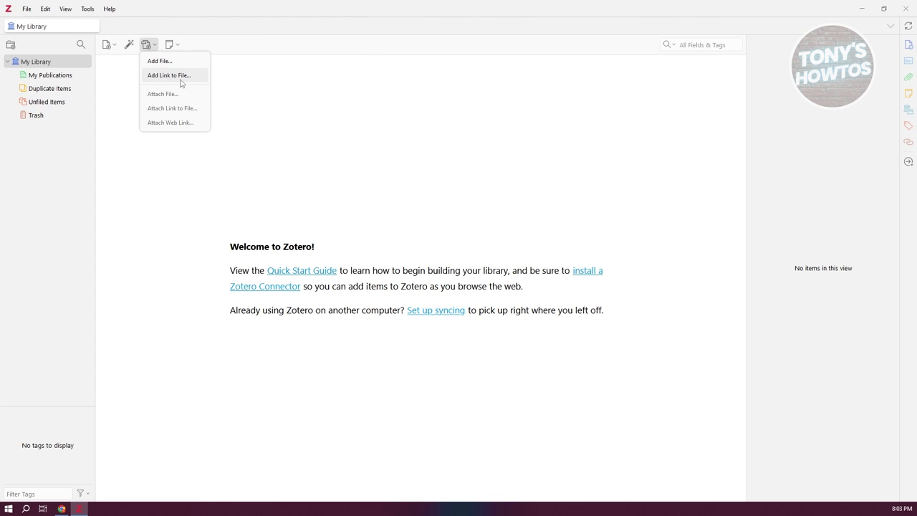
click(178, 46)
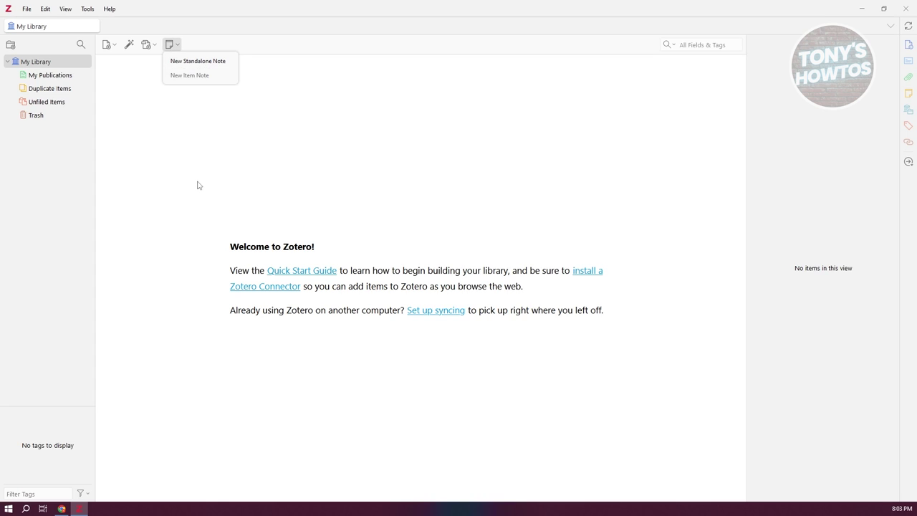
click(831, 204)
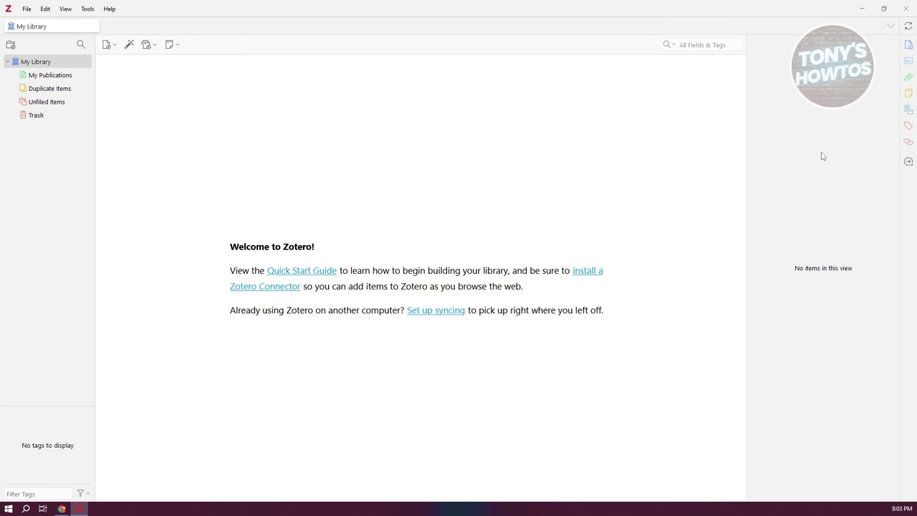
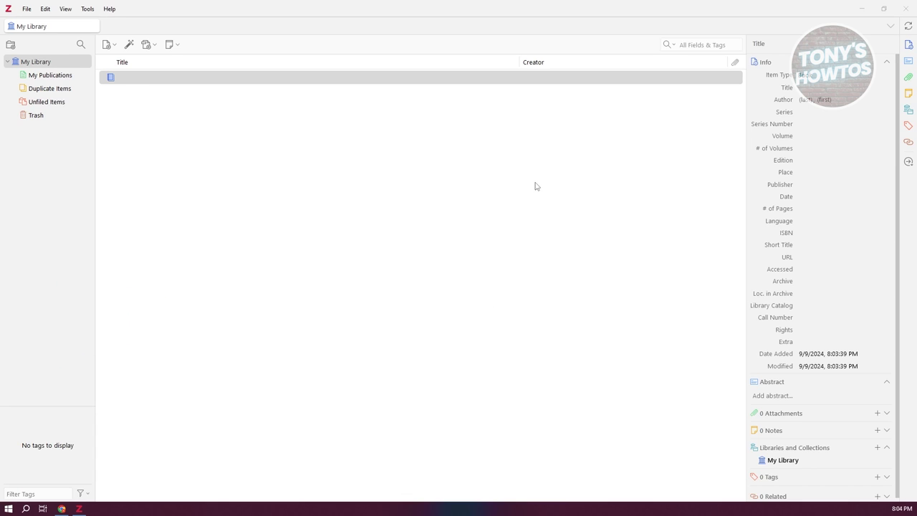
Step: Enter SAMPLE REFERENCE as the title of the untitled book item in My Library
click(120, 102)
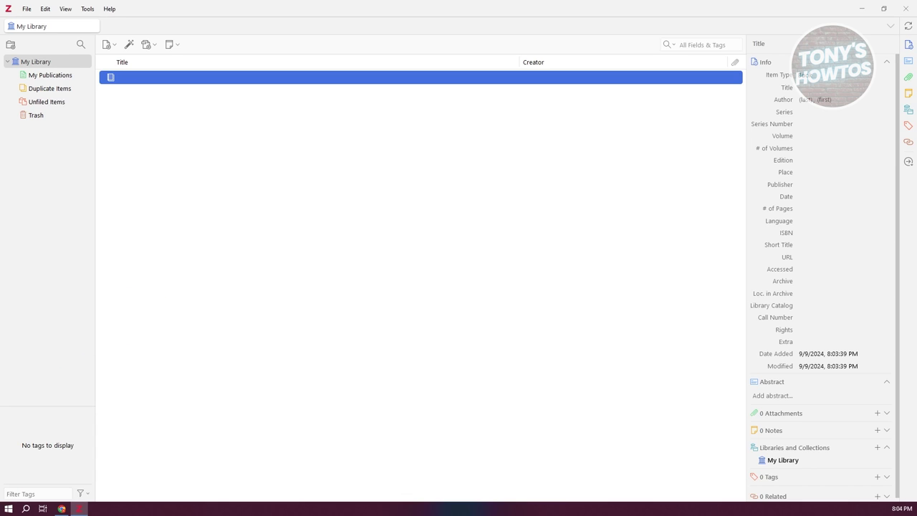
click(816, 88)
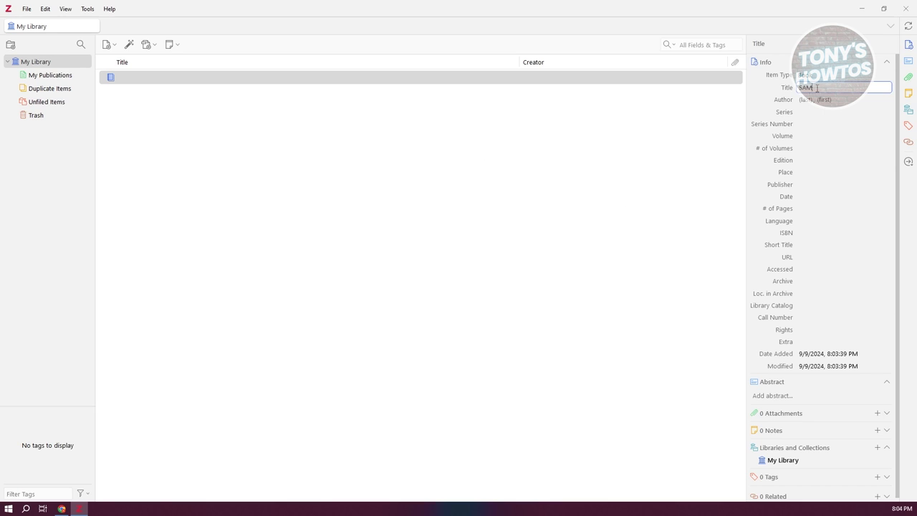
text(SAMPLE REFERENCE)
key(Return)
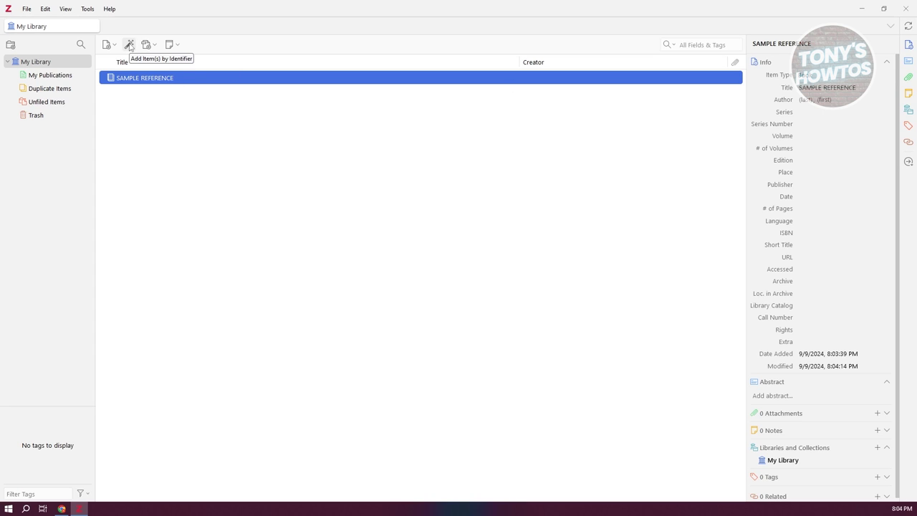
click(132, 48)
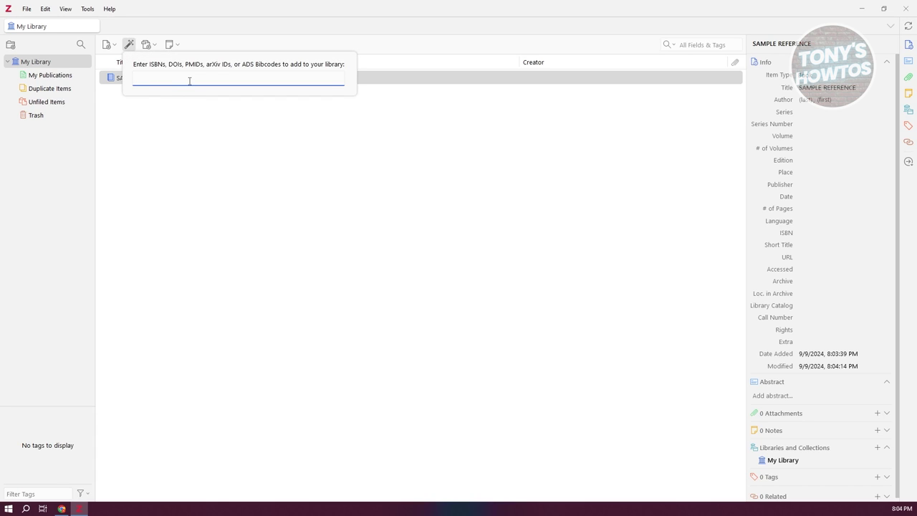
key(ctrl+v)
key(Return)
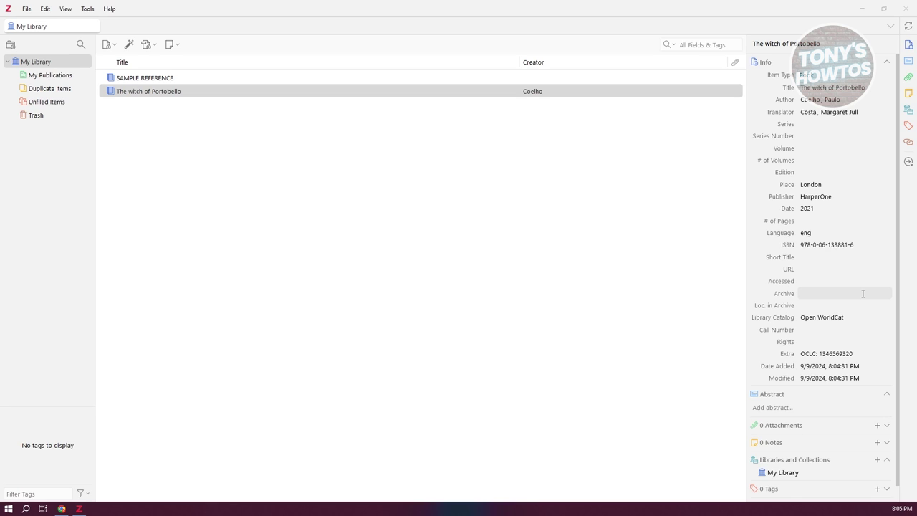
drag(127, 94, 149, 93)
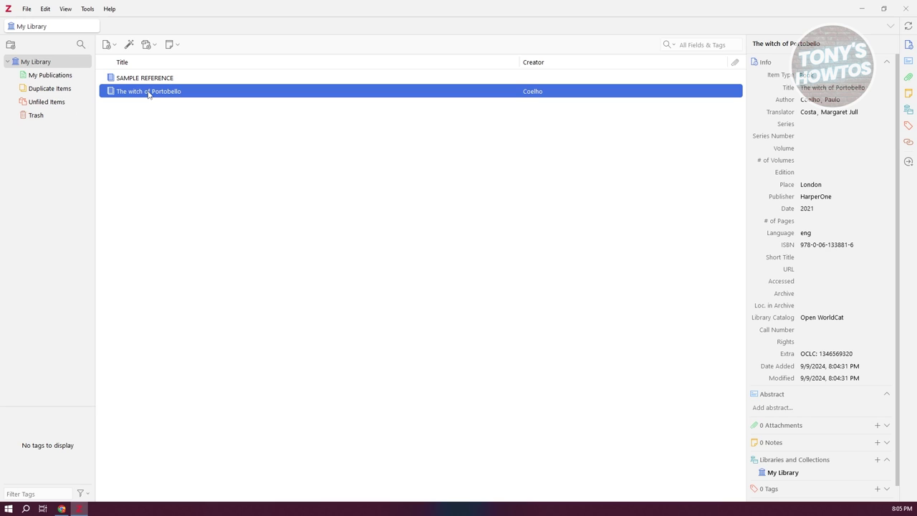
click(114, 46)
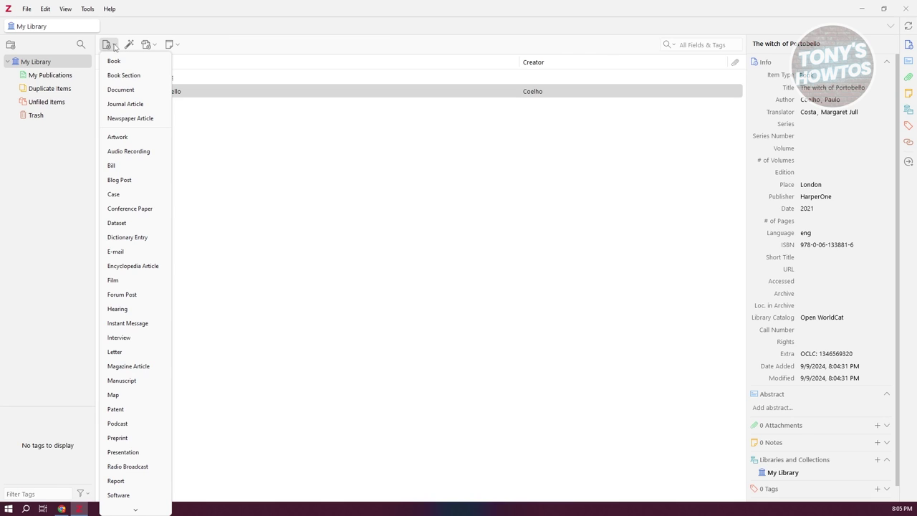
click(36, 147)
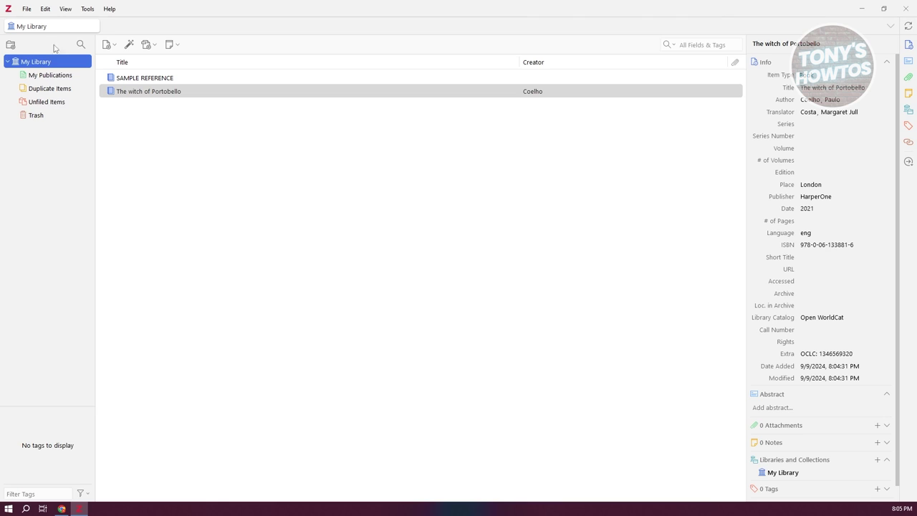
Step: Create a collection named NEW COLLECTION in My Library
right_click(38, 63)
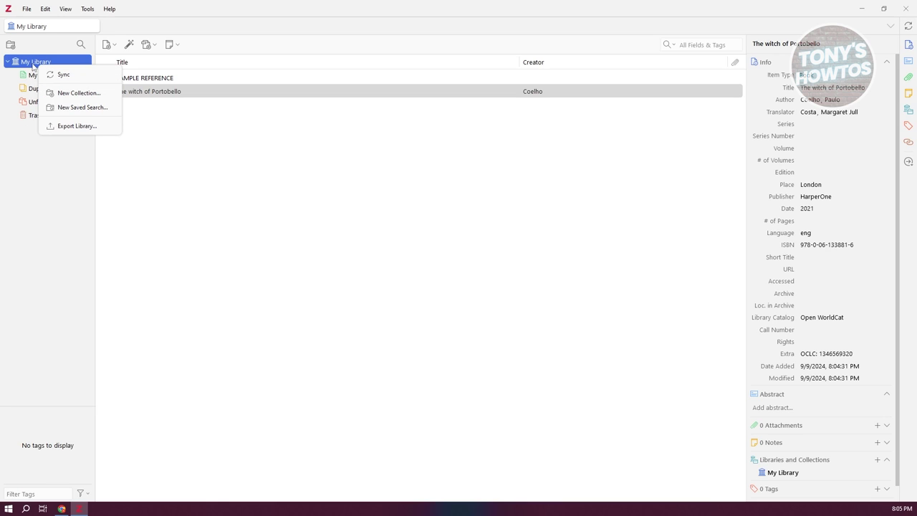
click(79, 93)
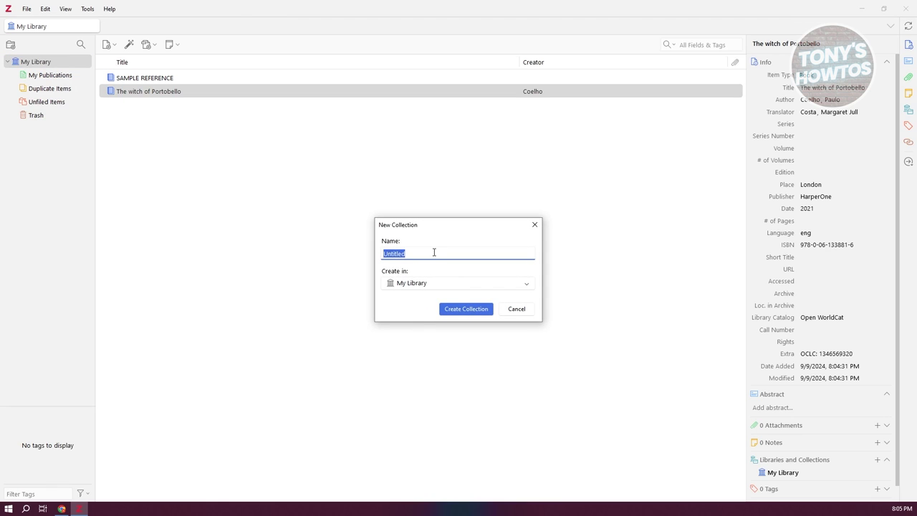
text(nEW C)
click(467, 308)
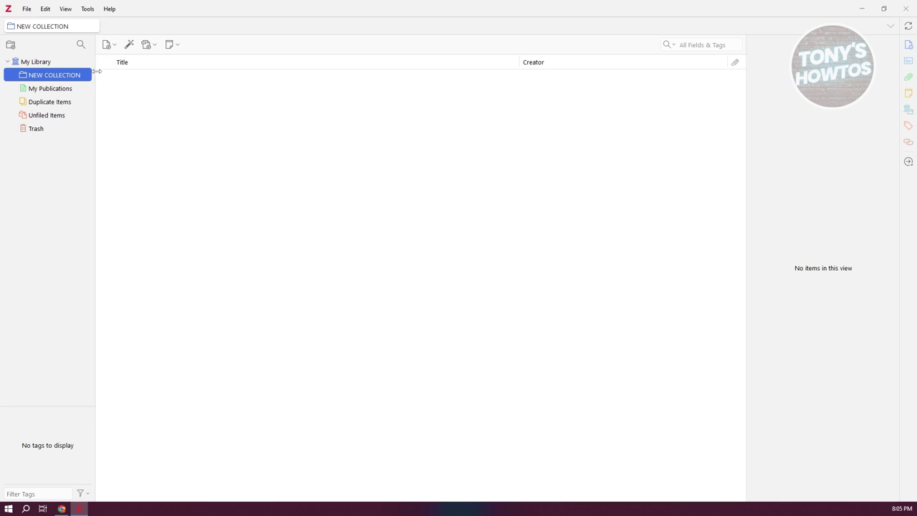
click(35, 90)
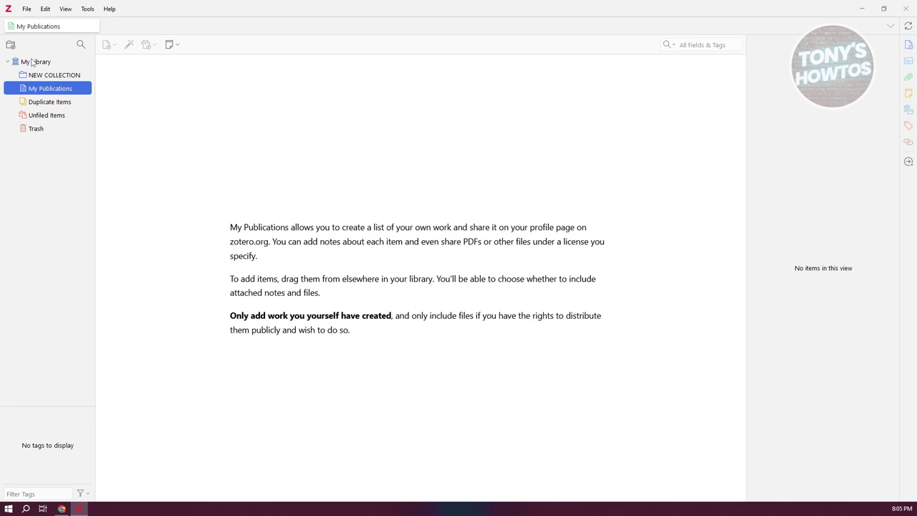
Step: Add the book "The witch of Portobello" from My Library to NEW COLLECTION and open that collection
click(33, 61)
drag(169, 94, 50, 77)
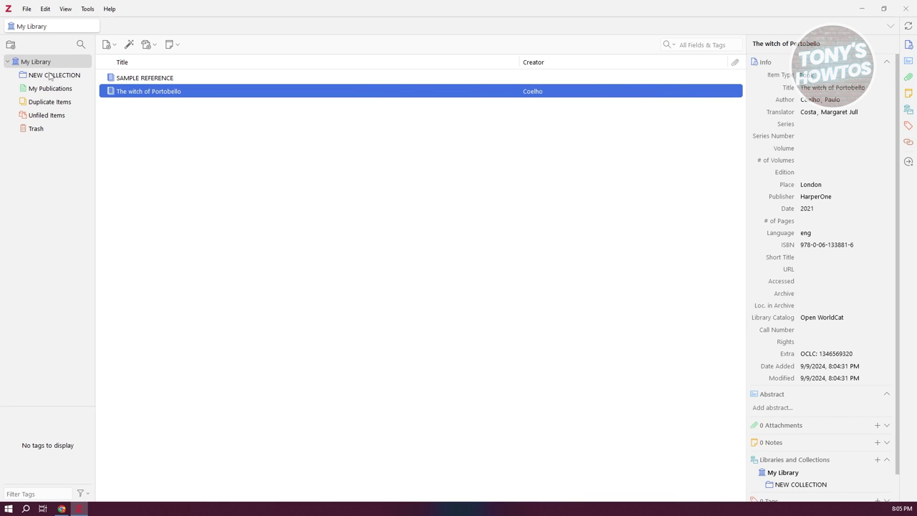
click(72, 79)
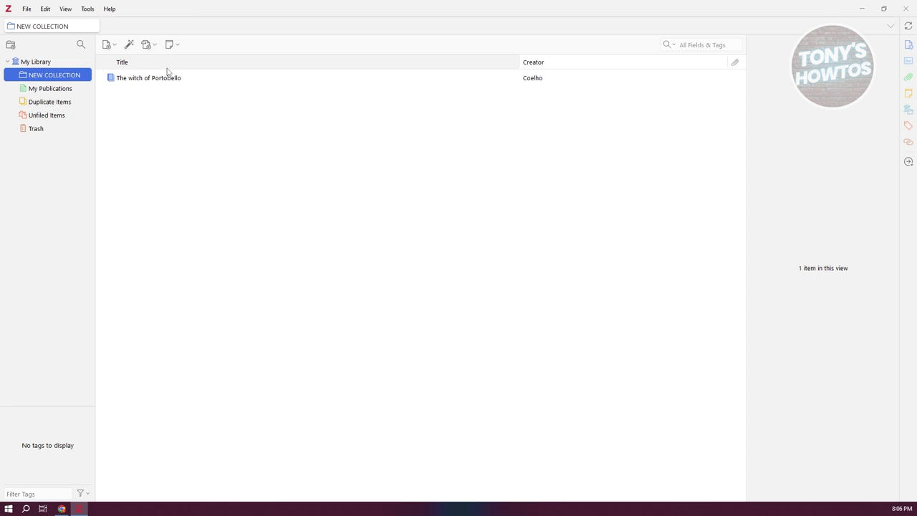
Step: Look through My Publications, Unfiled Items, Duplicate Items and NEW COLLECTION to compare where the references are listed, and return to My Library
click(56, 88)
click(36, 62)
right_click(159, 92)
click(49, 105)
click(50, 115)
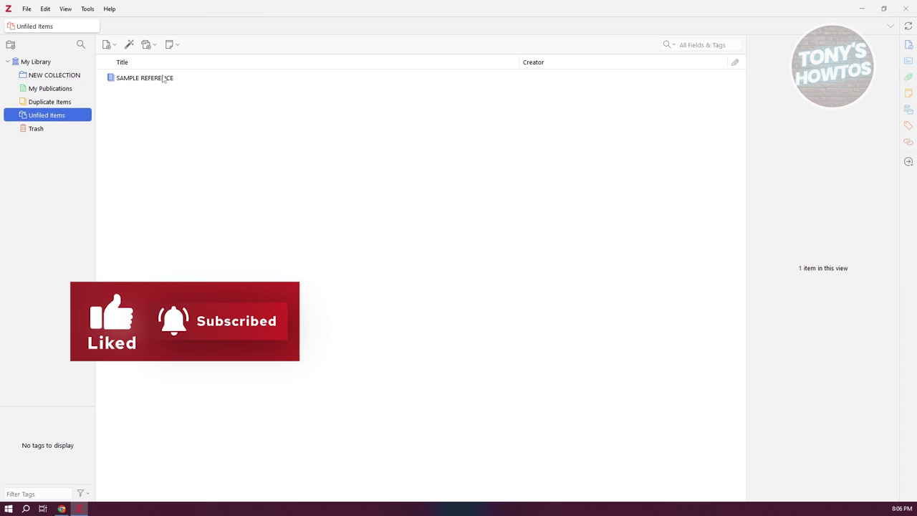
click(57, 103)
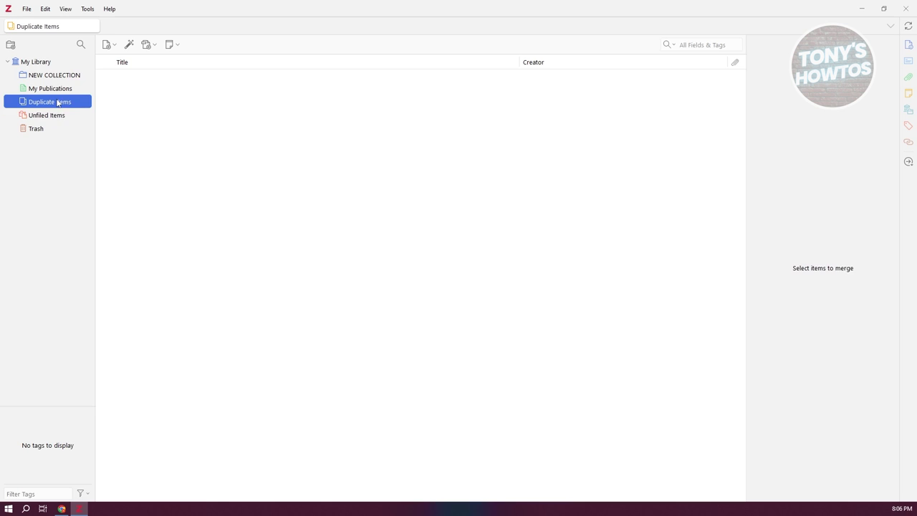
click(64, 79)
click(71, 88)
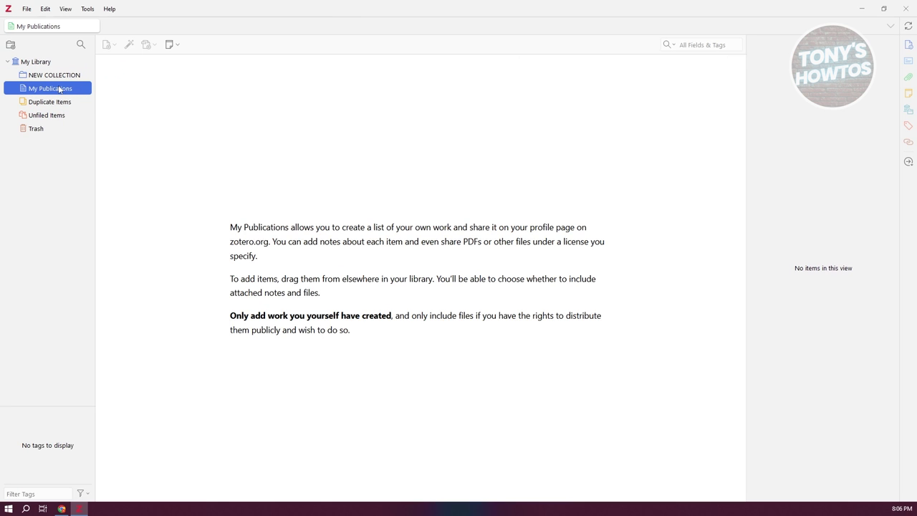
click(46, 64)
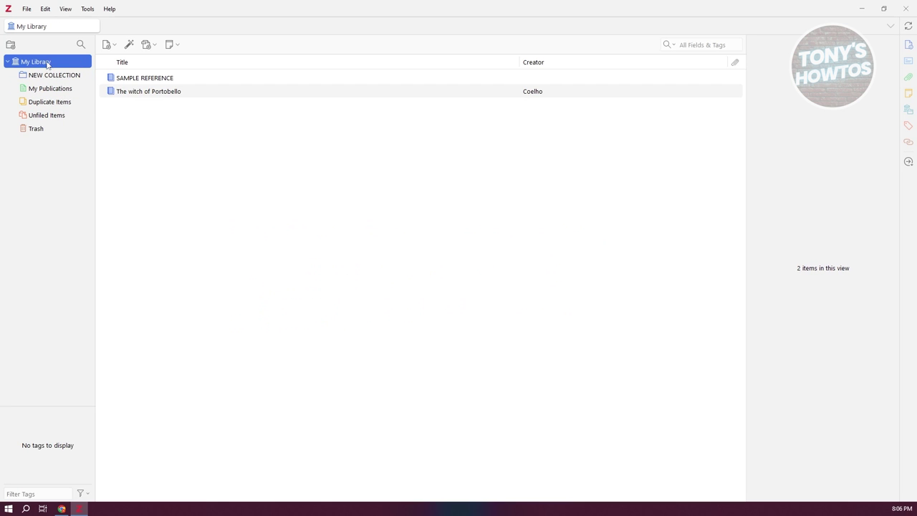
Step: Move the book "The witch of Portobello" from My Library to the Trash
click(150, 95)
right_click(150, 97)
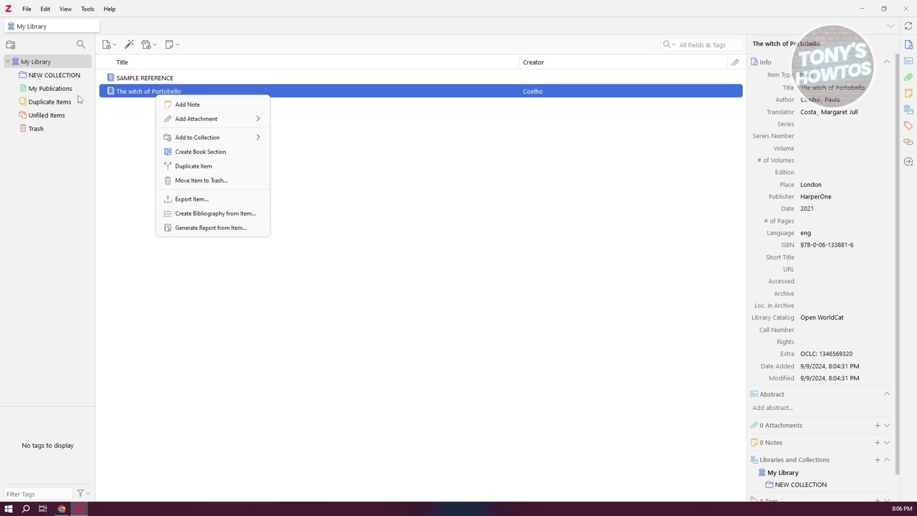
click(64, 79)
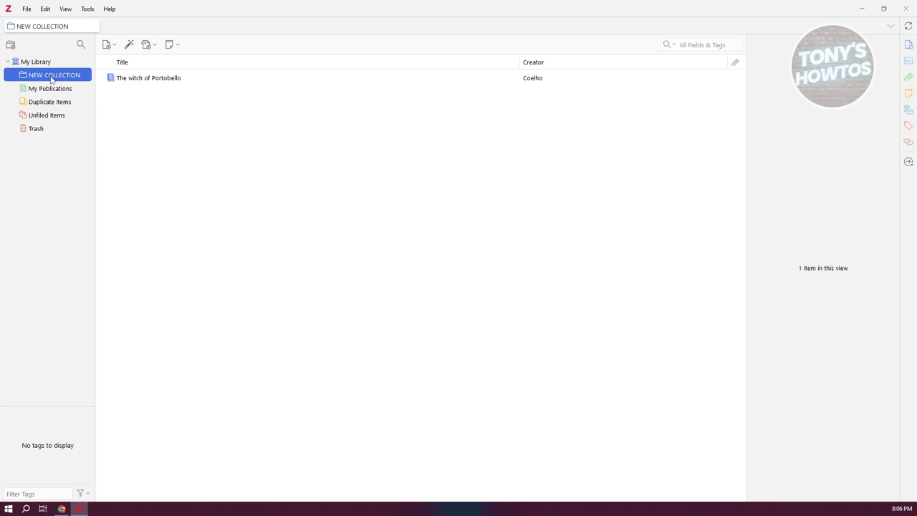
click(51, 63)
right_click(149, 96)
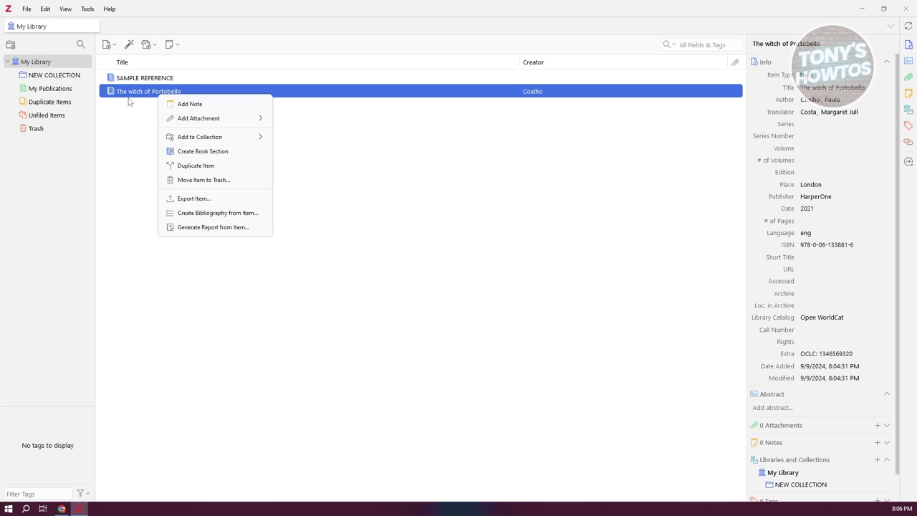
click(204, 180)
click(496, 268)
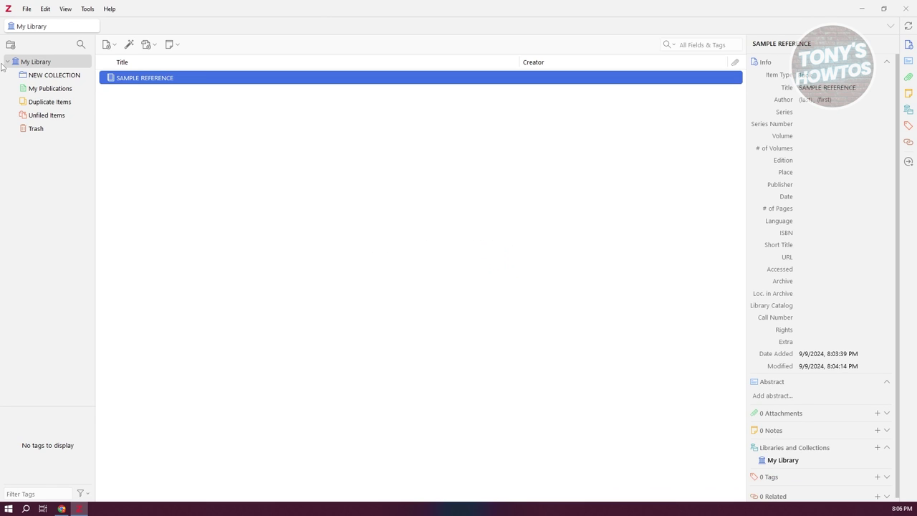
Step: Check the contents of NEW COLLECTION and the availability of the Undo command
click(56, 76)
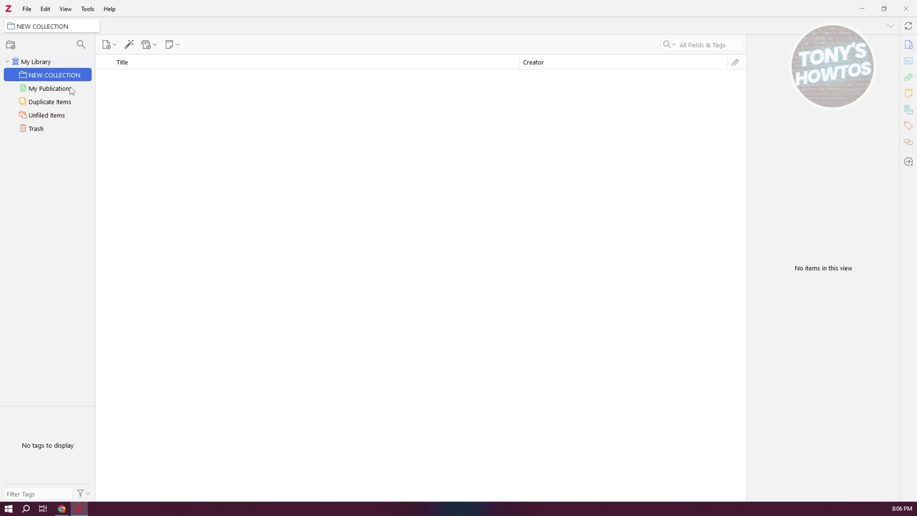
click(45, 9)
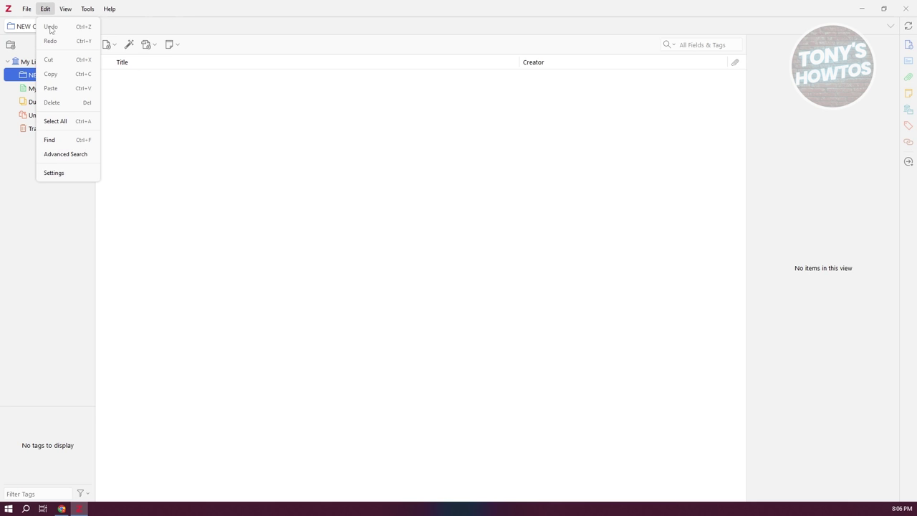
click(336, 214)
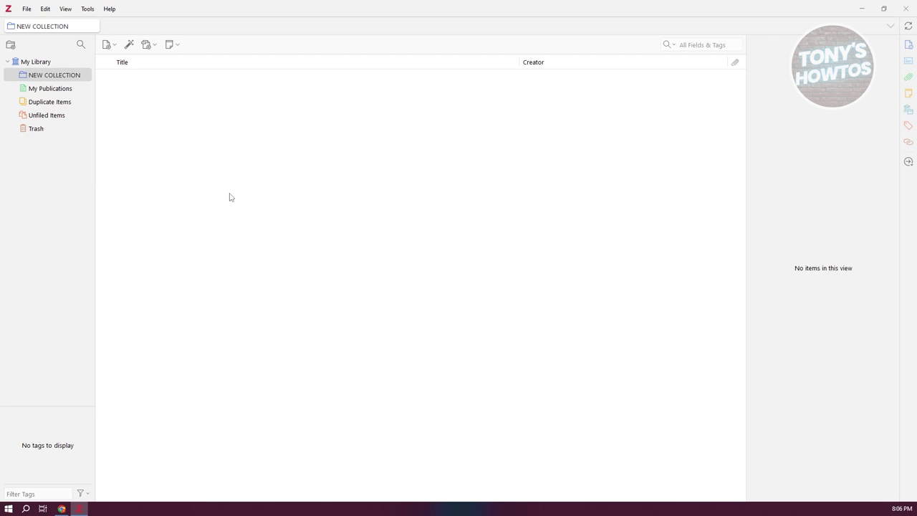
click(45, 9)
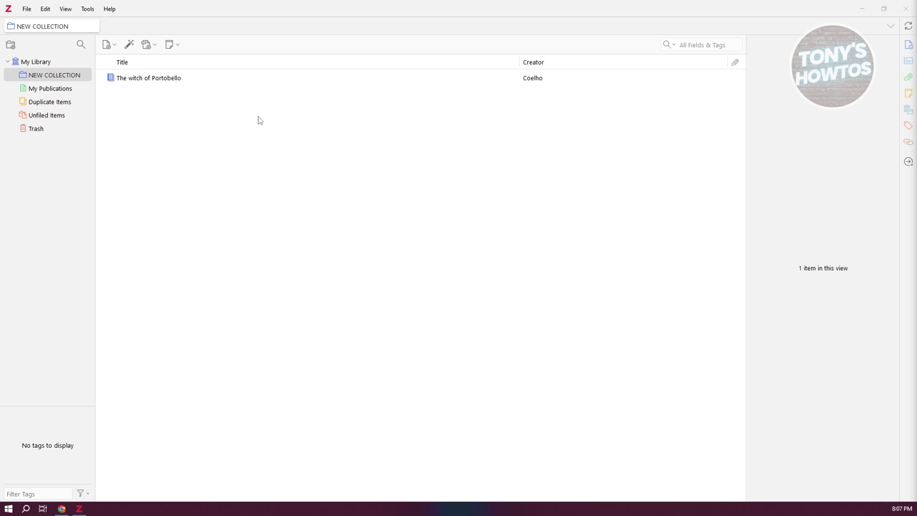
Step: Collapse the Info section of "The witch of Portobello" in NEW COLLECTION and add the tag BOOK to the book
click(149, 82)
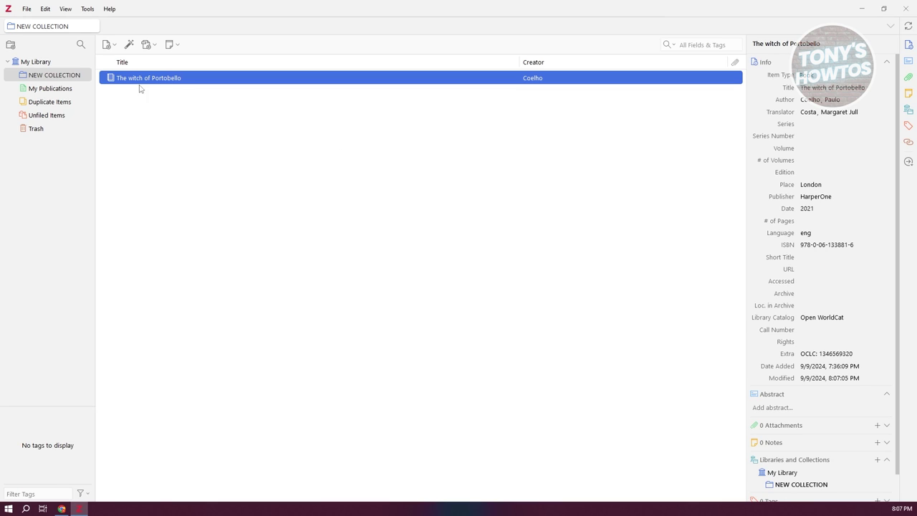
scroll(831, 182, down, 1)
scroll(831, 182, up, 1)
click(887, 63)
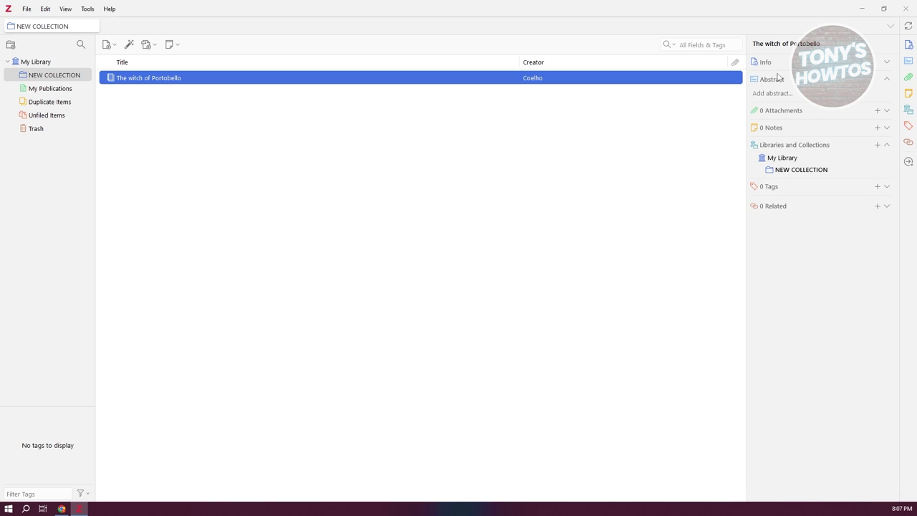
click(878, 187)
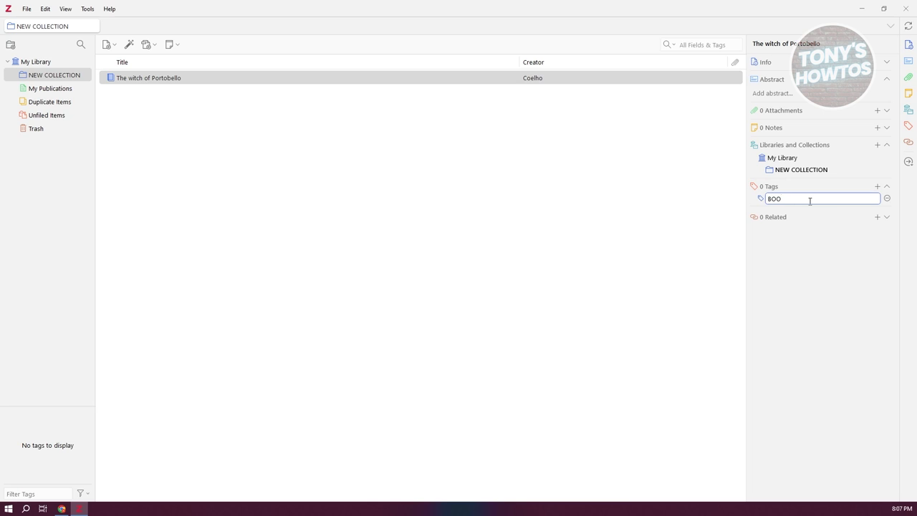
key(Return)
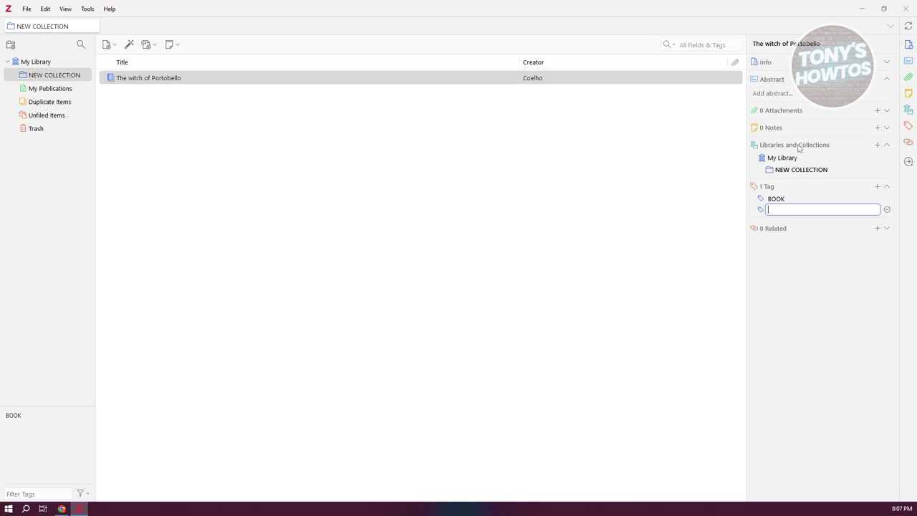
click(814, 319)
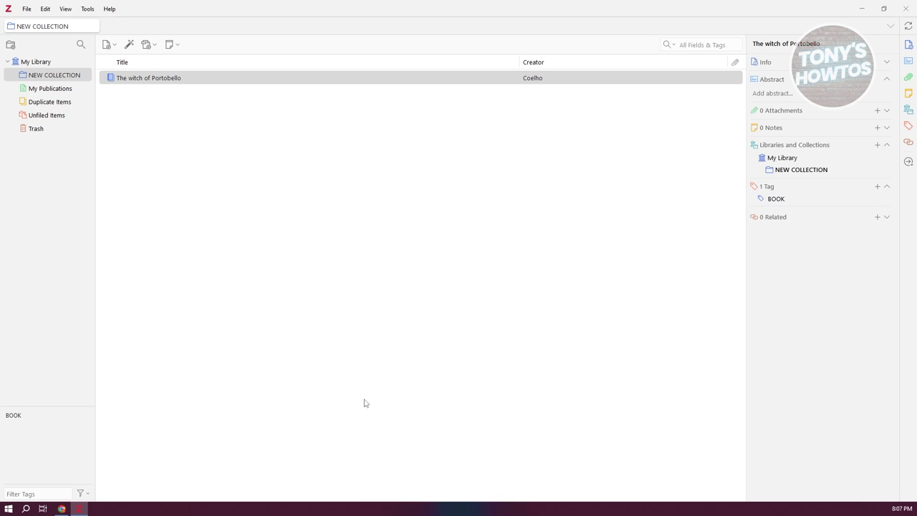
Step: Filter the items of My Library by the BOOK tag and clear the filter again
click(54, 86)
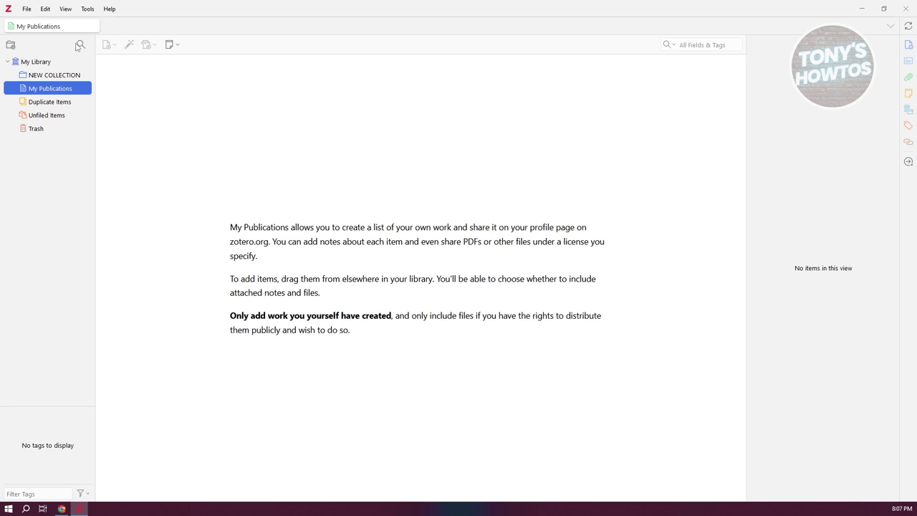
click(42, 59)
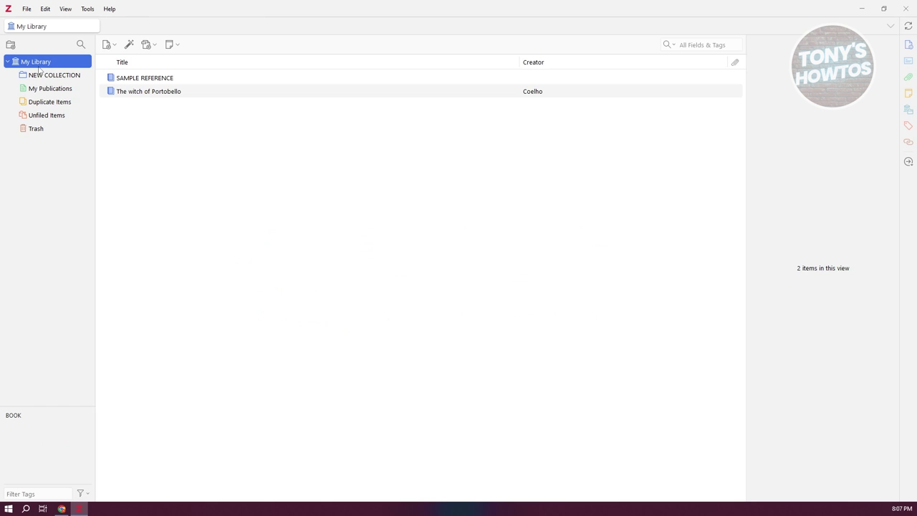
click(13, 414)
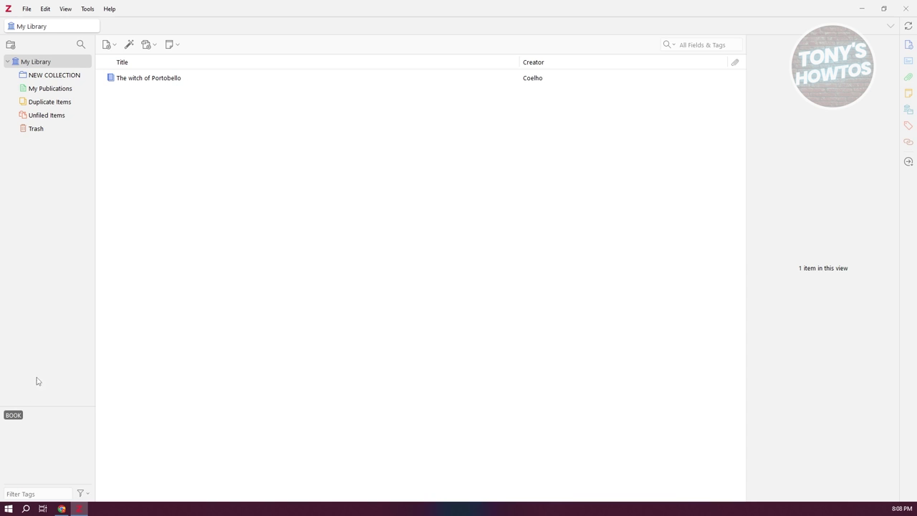
click(12, 417)
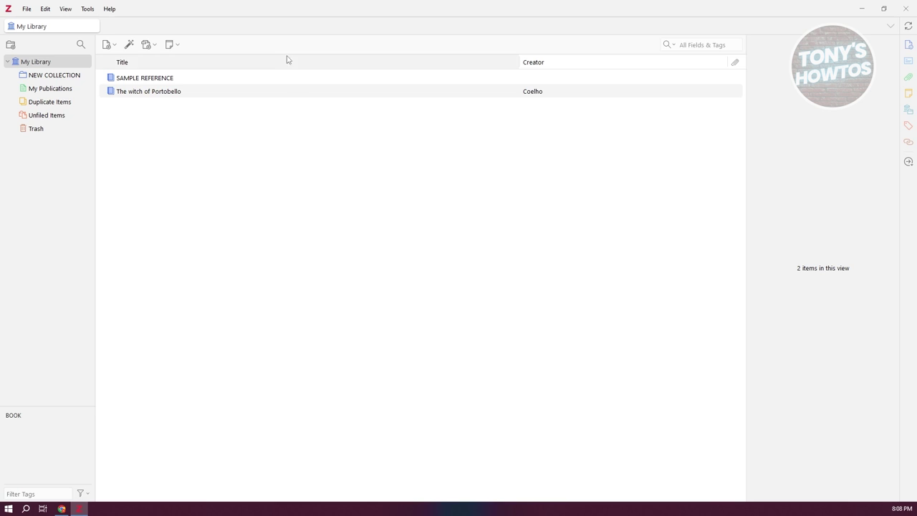
click(36, 493)
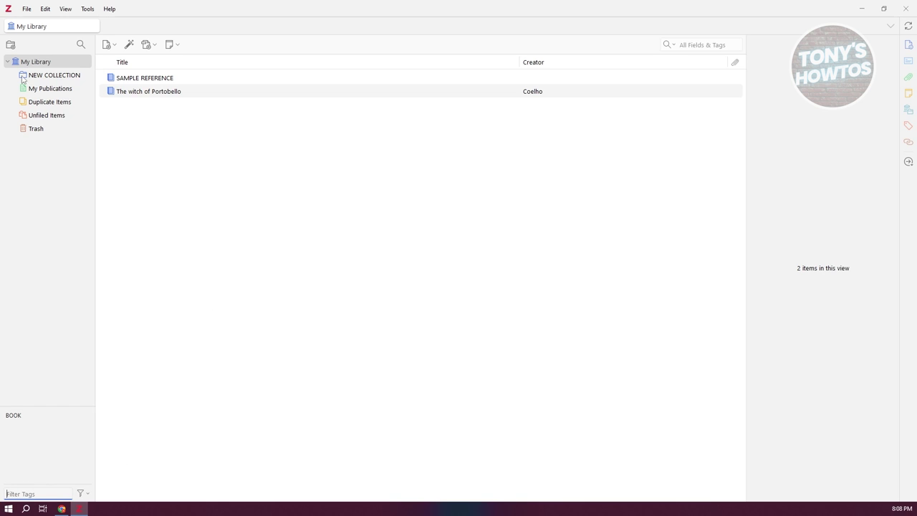
Step: Link SAMPLE REFERENCE as a related item of "The witch of Portobello" in My Library
click(149, 92)
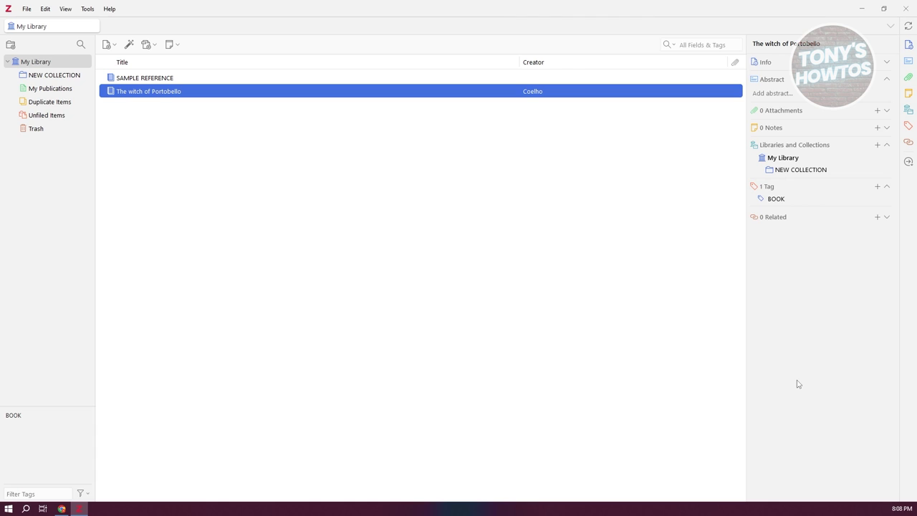
click(877, 217)
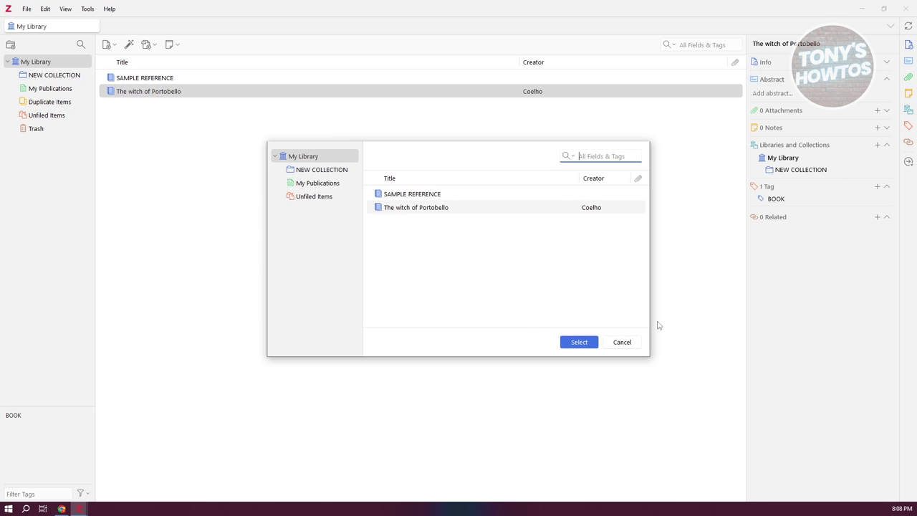
click(415, 197)
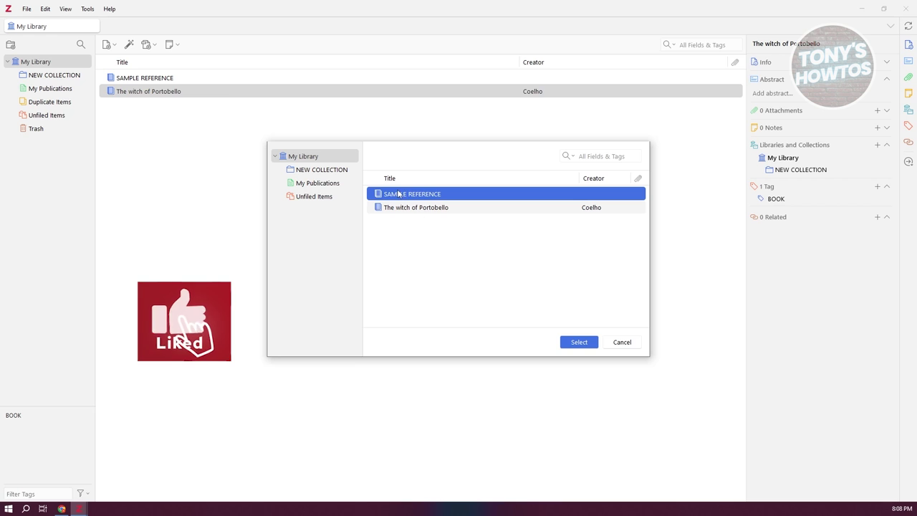
click(582, 342)
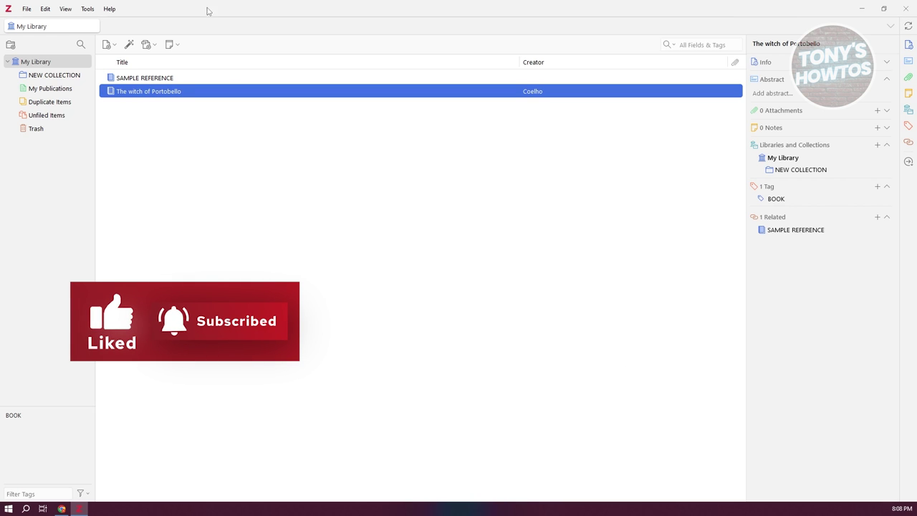
Step: Go from "The witch of Portobello" in NEW COLLECTION to its related item SAMPLE REFERENCE
click(51, 76)
click(129, 78)
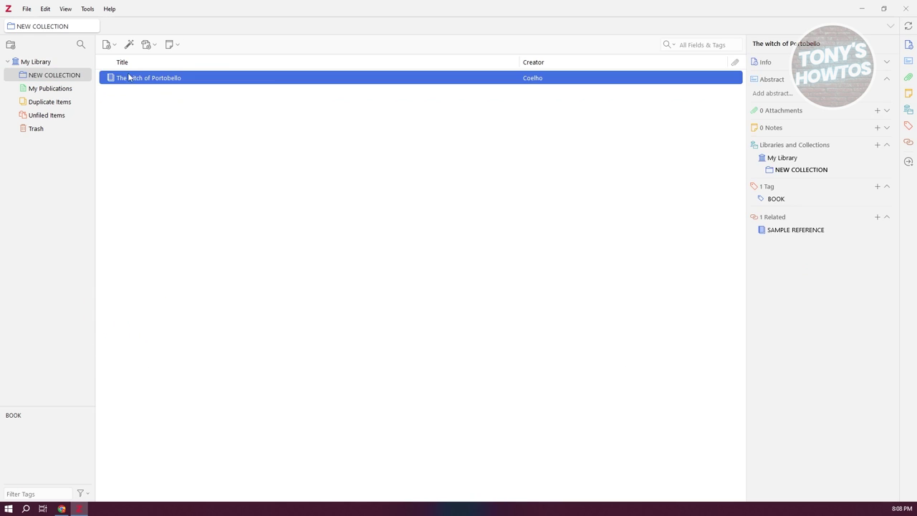
click(793, 230)
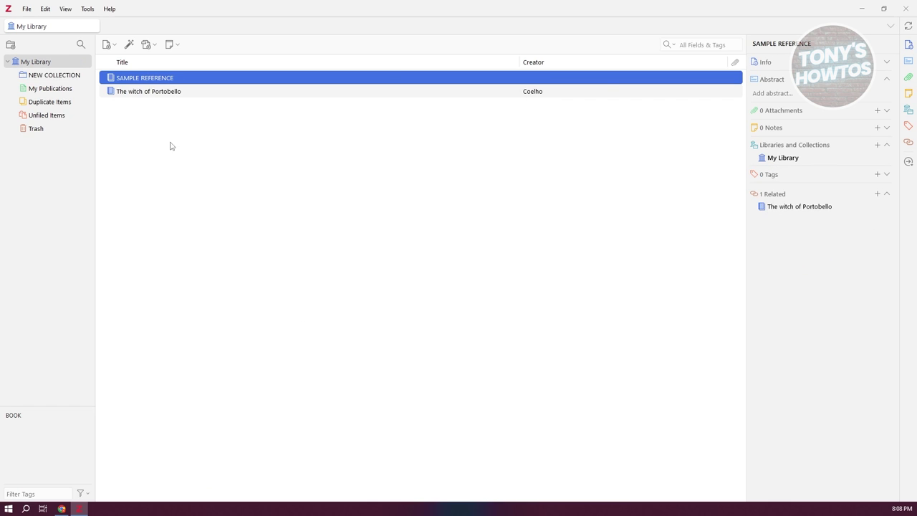
Step: Add a new item note to "The witch of Portobello" in NEW COLLECTION
click(67, 79)
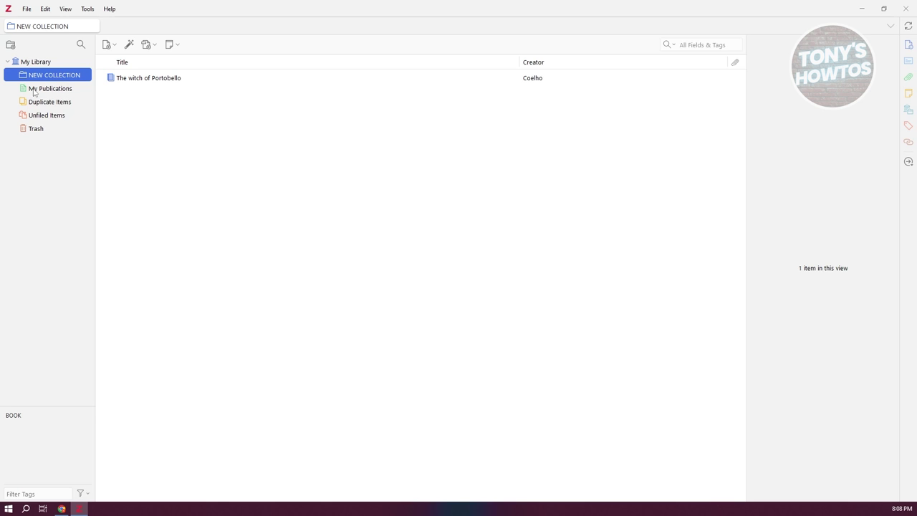
click(160, 82)
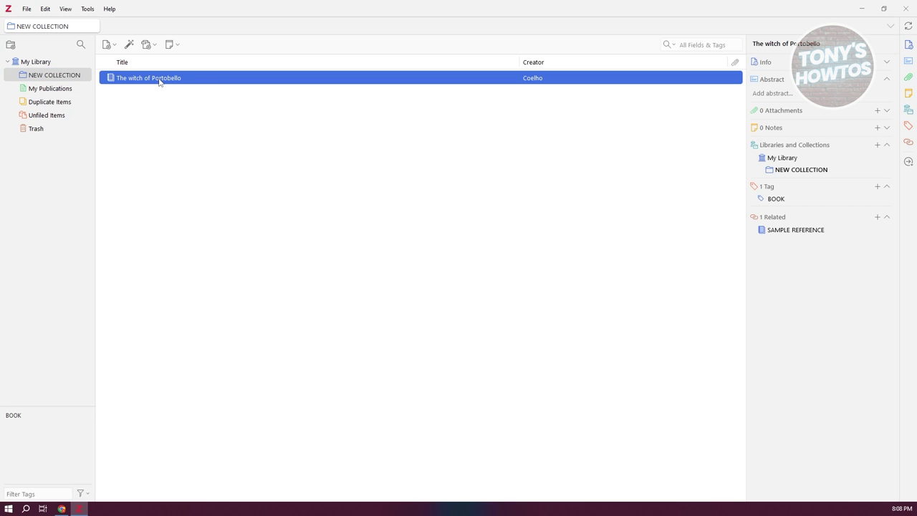
click(178, 44)
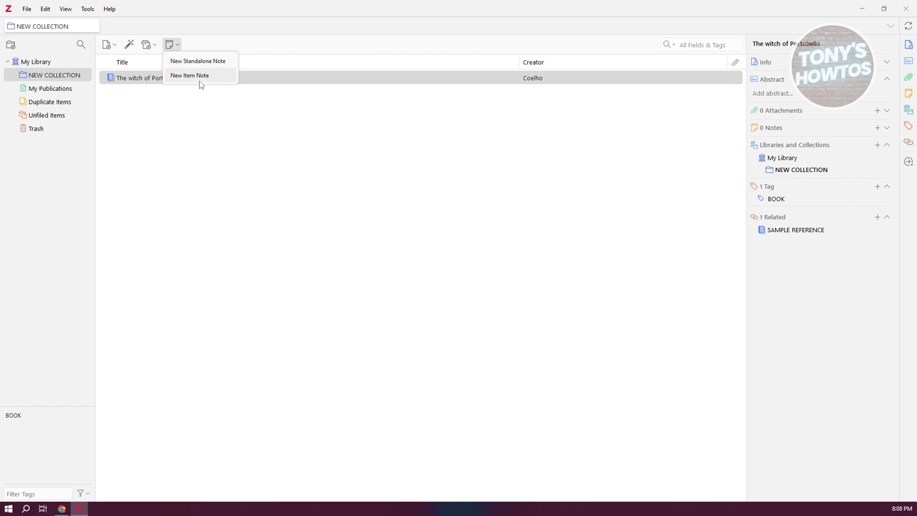
click(203, 78)
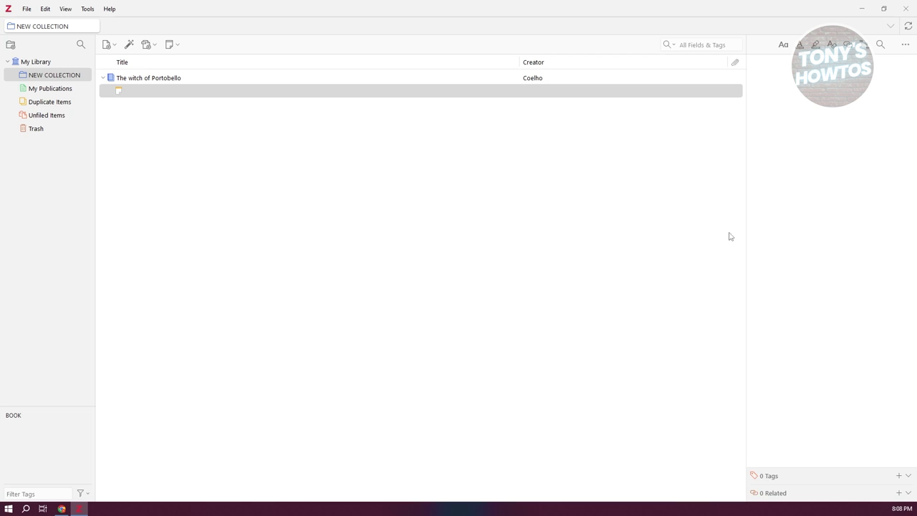
Step: Create a standalone note in NEW COLLECTION and move that note to the Trash
click(139, 79)
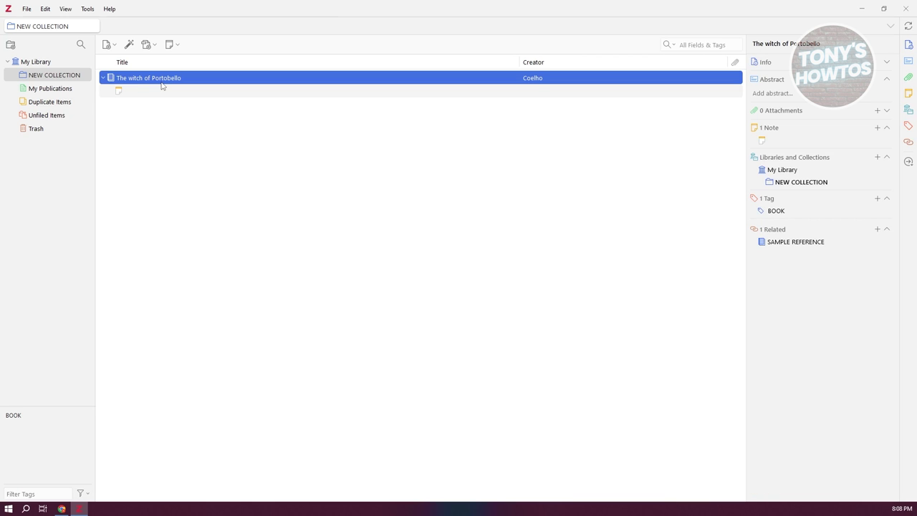
click(172, 44)
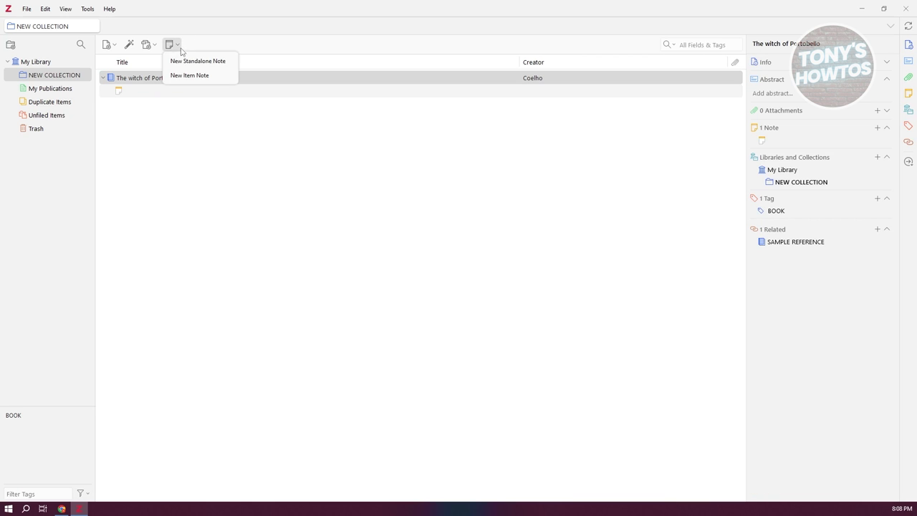
click(207, 61)
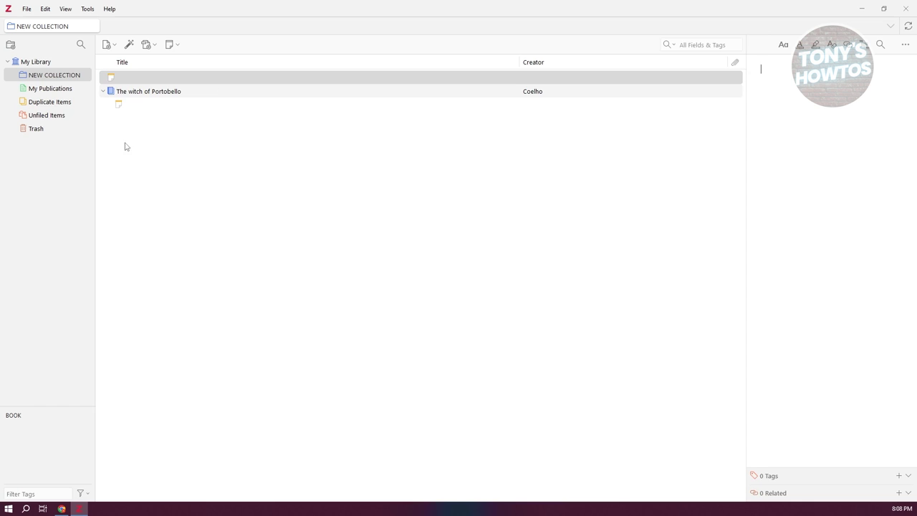
right_click(111, 78)
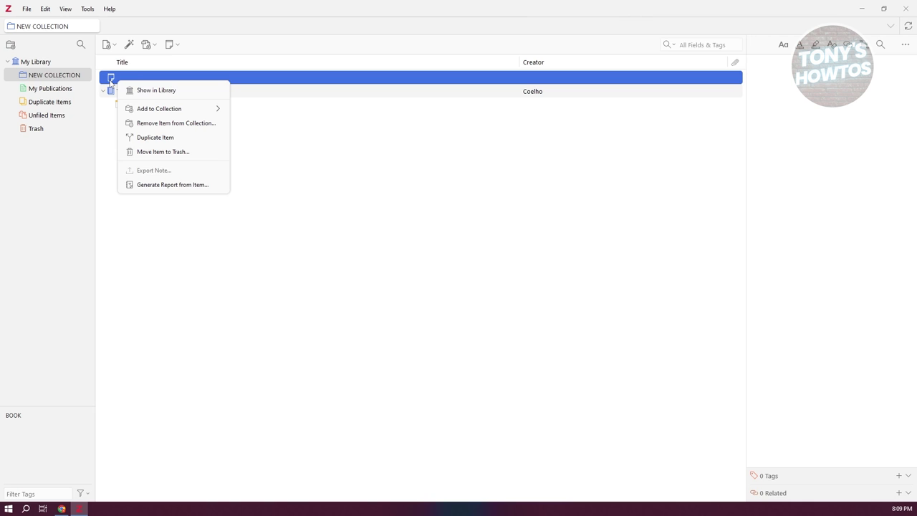
click(164, 152)
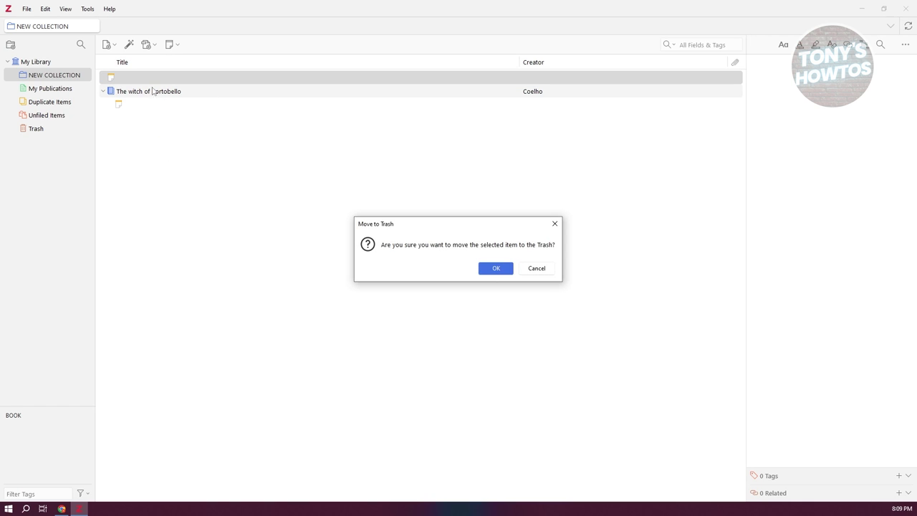
click(511, 275)
Step: Open the blank note attached to "The witch of Portobello" for editing
click(141, 92)
click(821, 119)
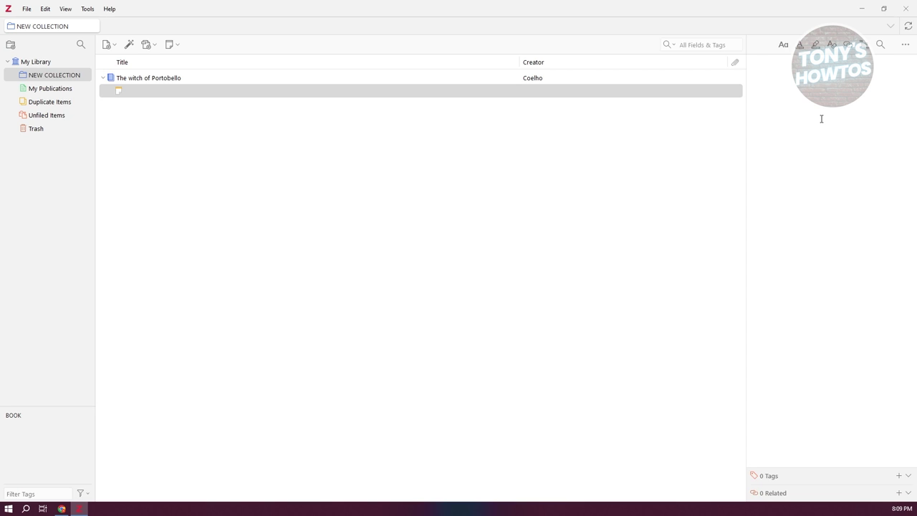